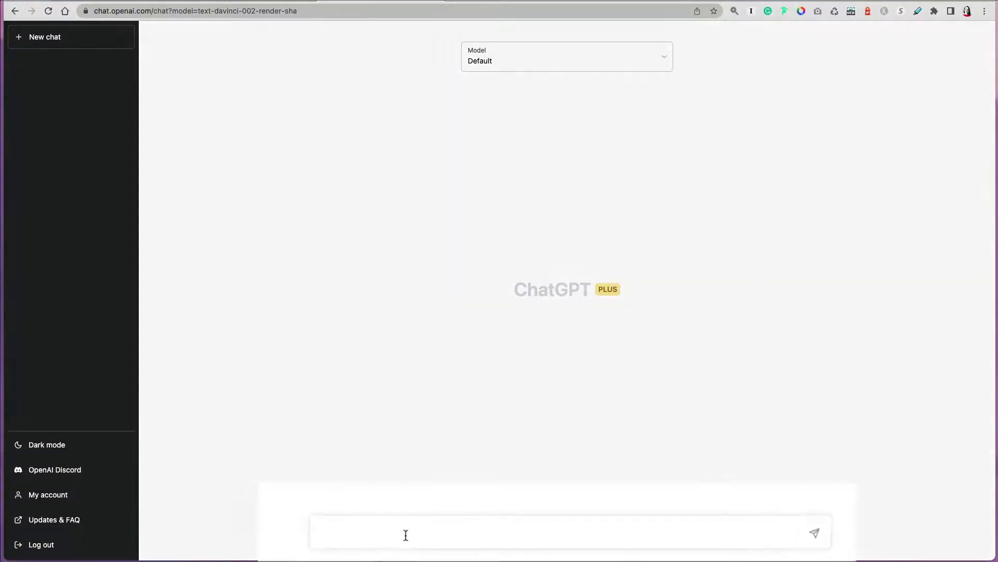
Ask ChatGPT which cars are similar to the Honda CR-V, then compare the CR-V with the Toyota RAV4.
type("what are simi")
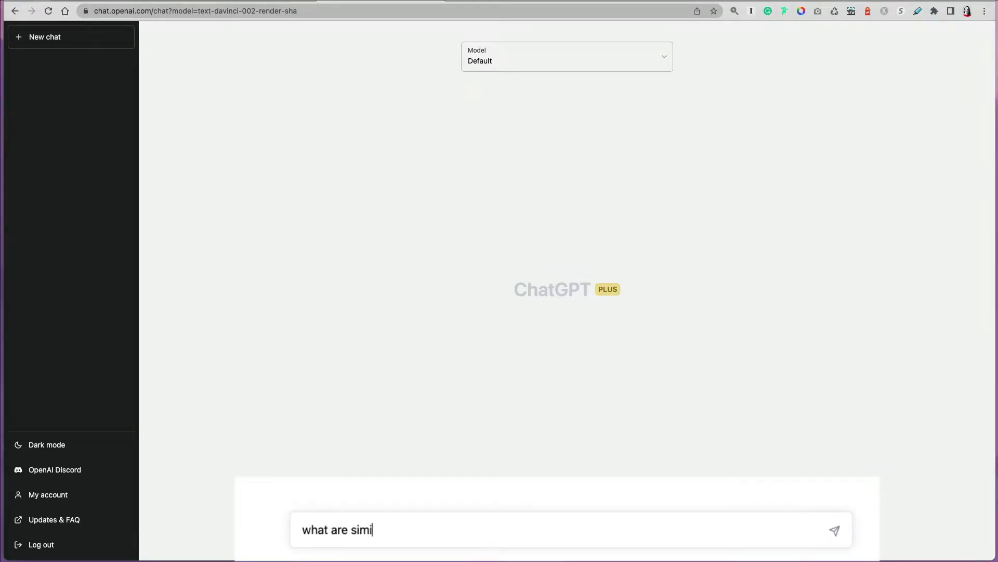
type("lar cars to Honda CR-")
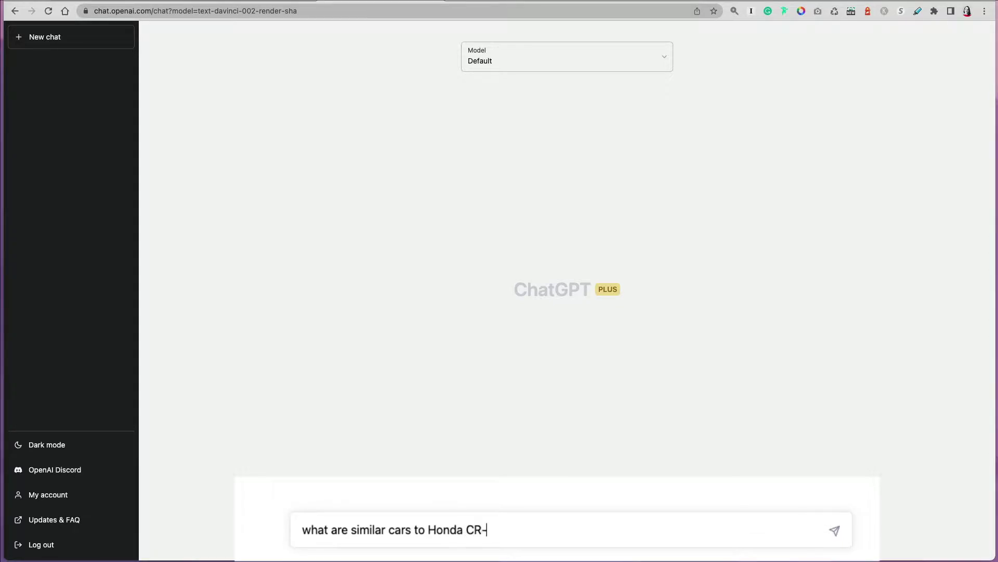
type("V?")
key("Return")
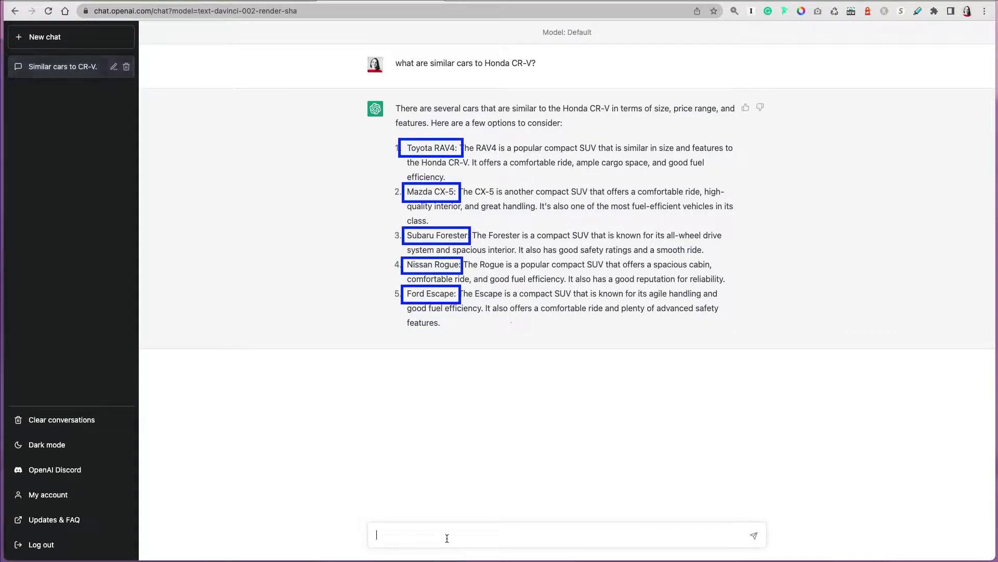
type("compare ")
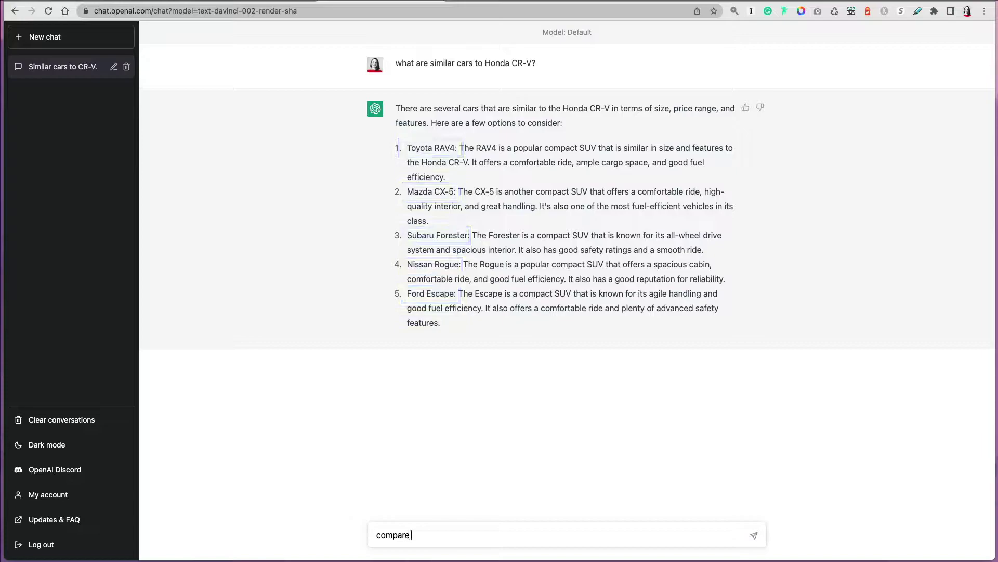
type("Honda CR")
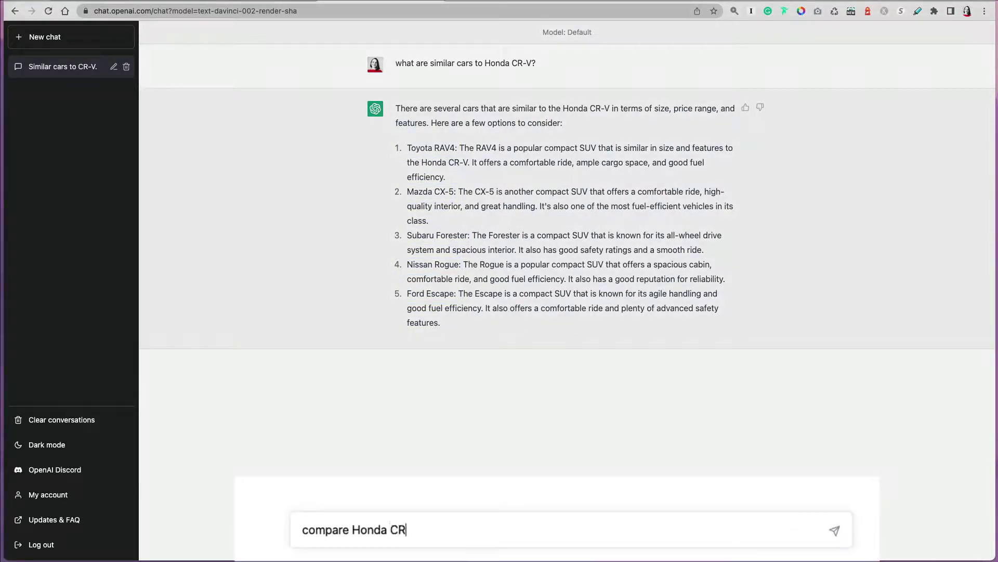
type("-V and Toyota RAV4")
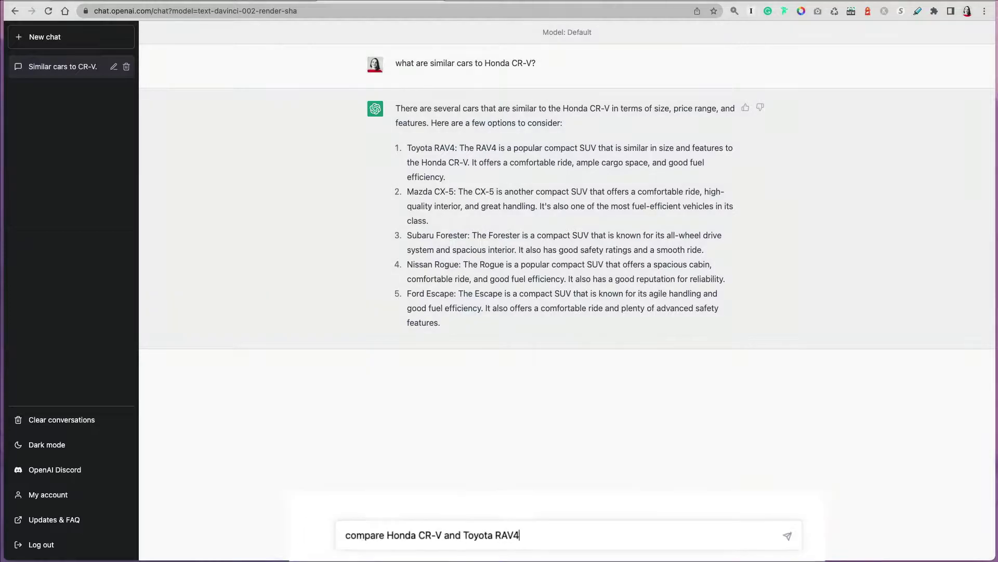
key("Return")
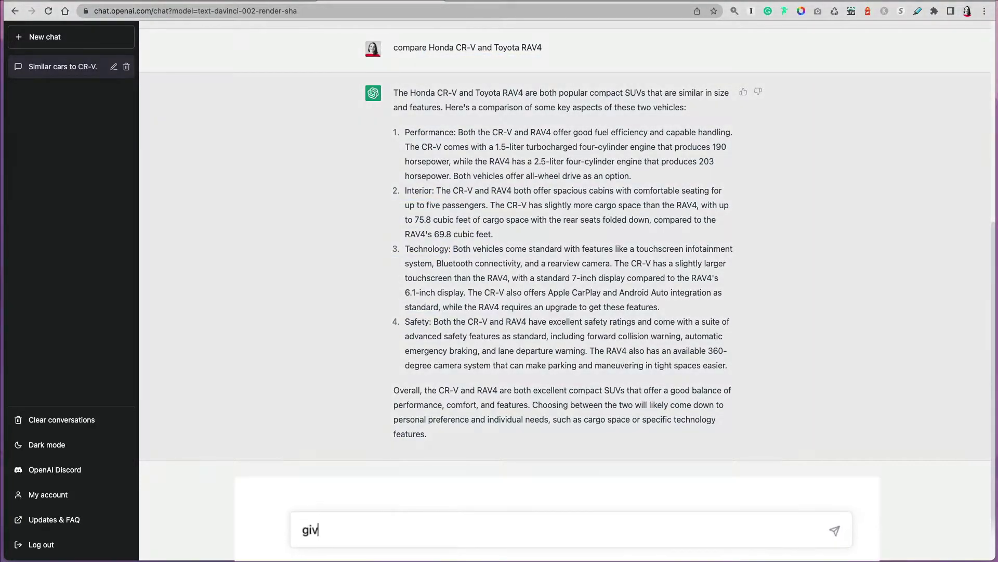
Get pros and cons of gas, hybrid and electric vehicles, then have them re-generated as a text table.
type("e me pros and ")
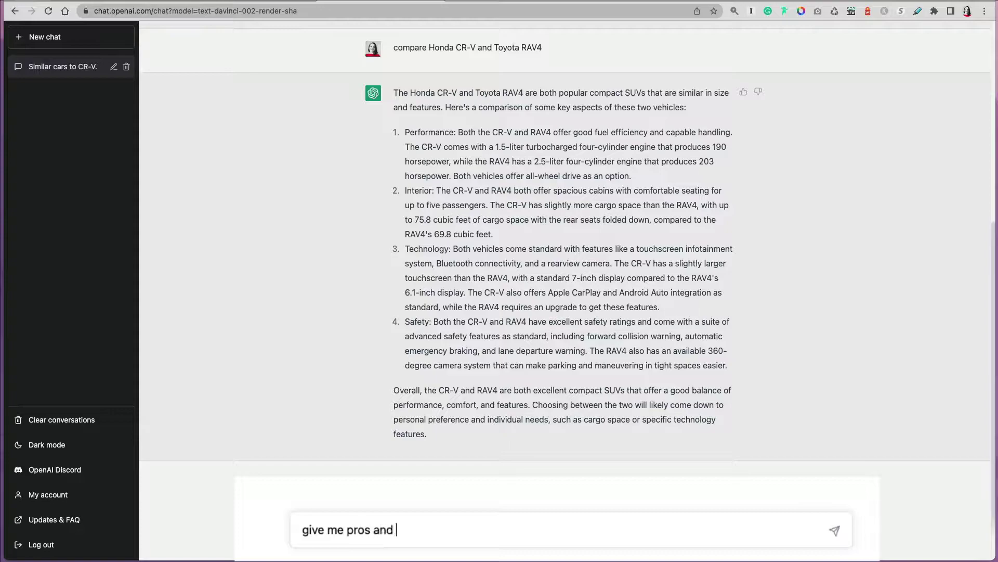
type("cons of gas vehicle vs. hybrid vs. electric")
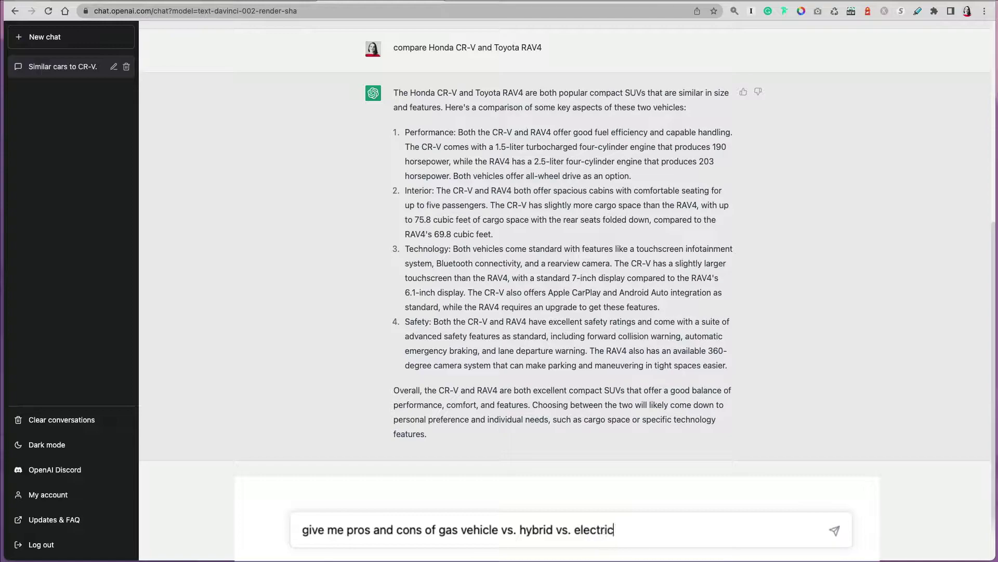
key("Return")
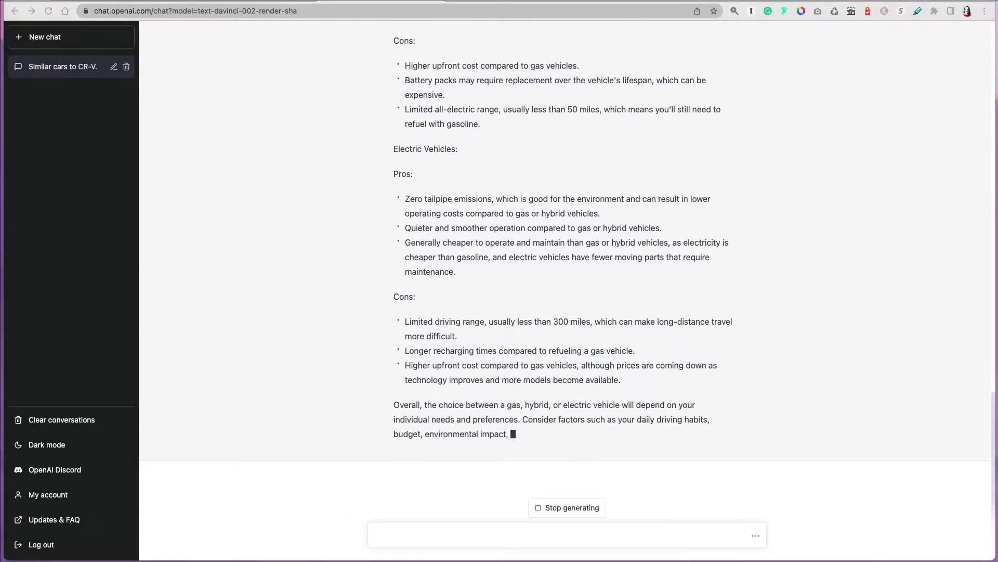
left_click(565, 534)
type("can")
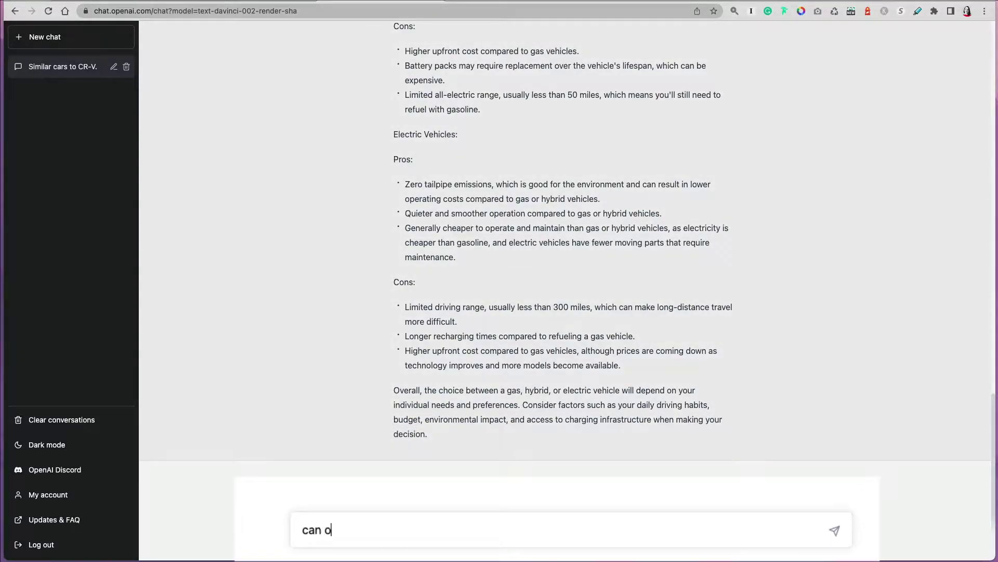
type(" you re-genera")
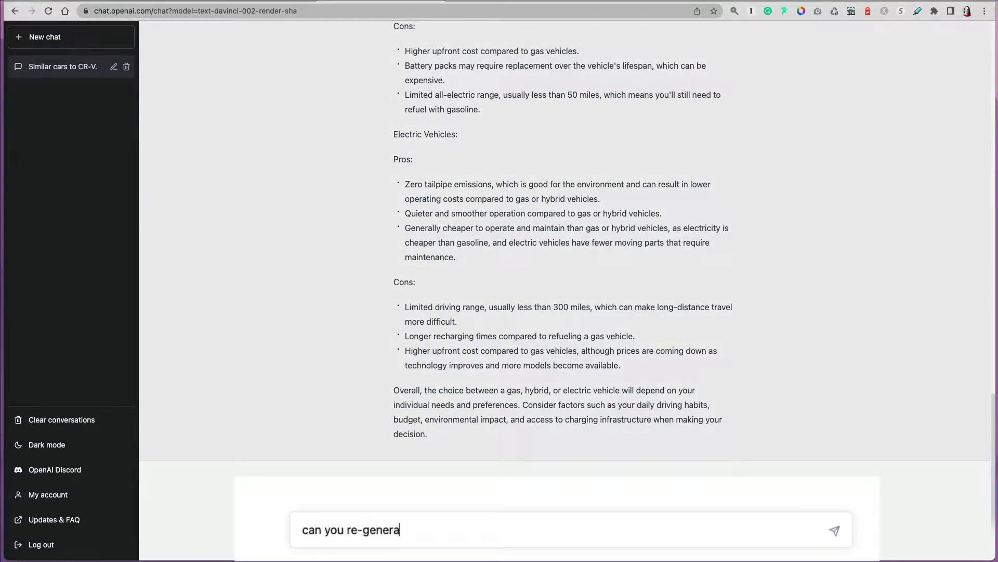
type("te as a text table?")
key("Return")
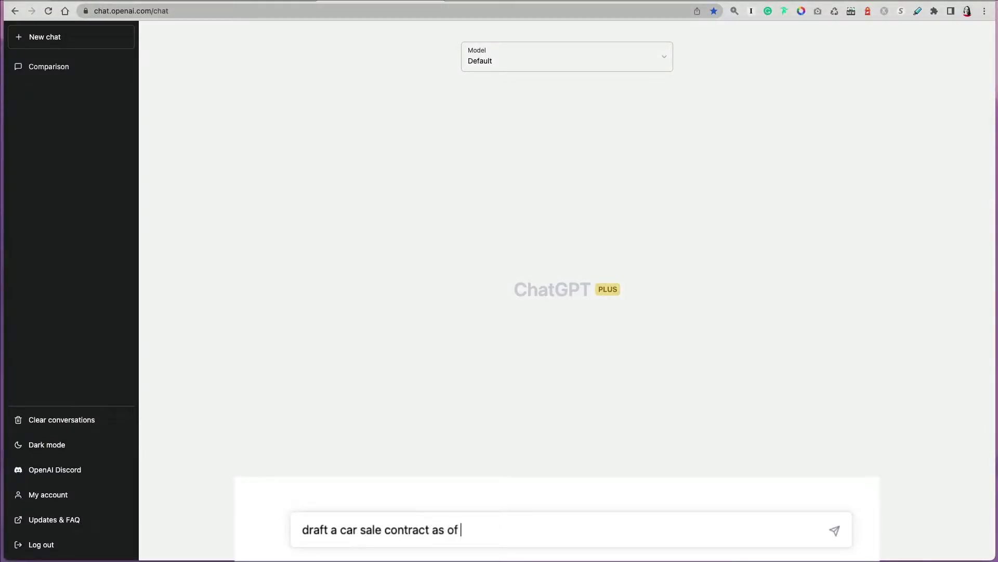
Request a Feb 16, 2023 sale contract for a 2018 Nissan Rogue at $12,000, with VIN, buyer and seller.
type("as of Feb 16, 2023 for 2018 Nis")
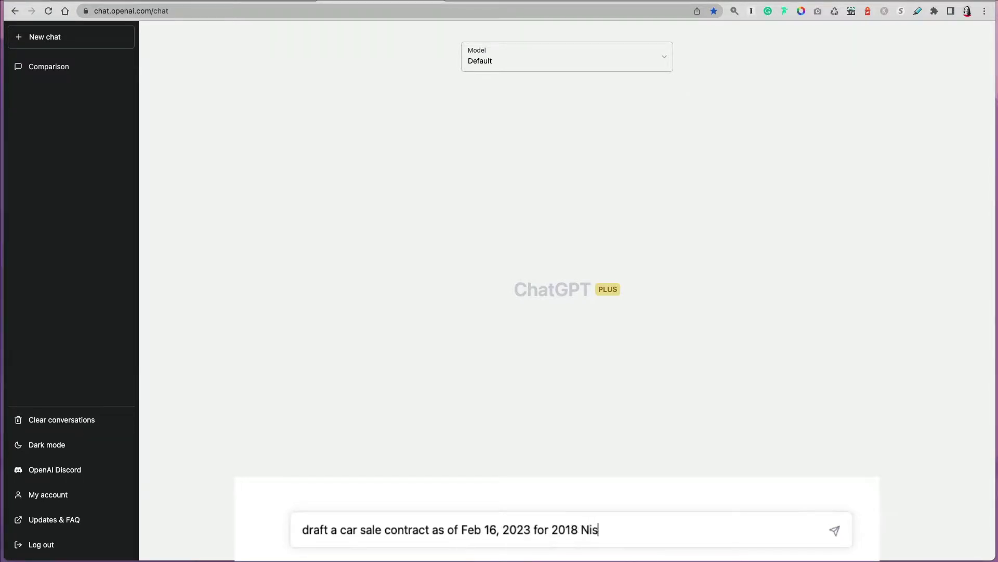
type("san Rogue sold for $12,000")
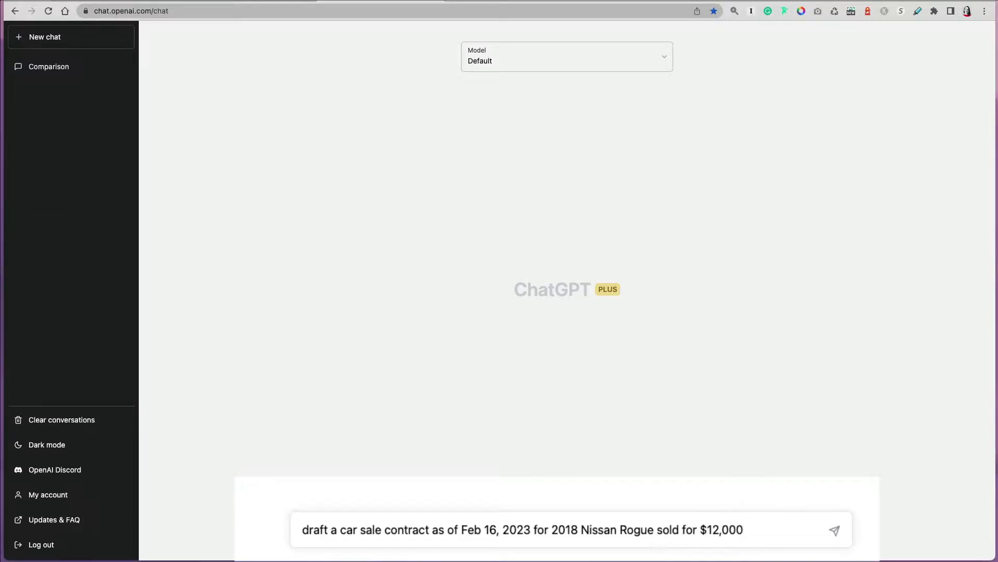
type(", VIN number 4G")
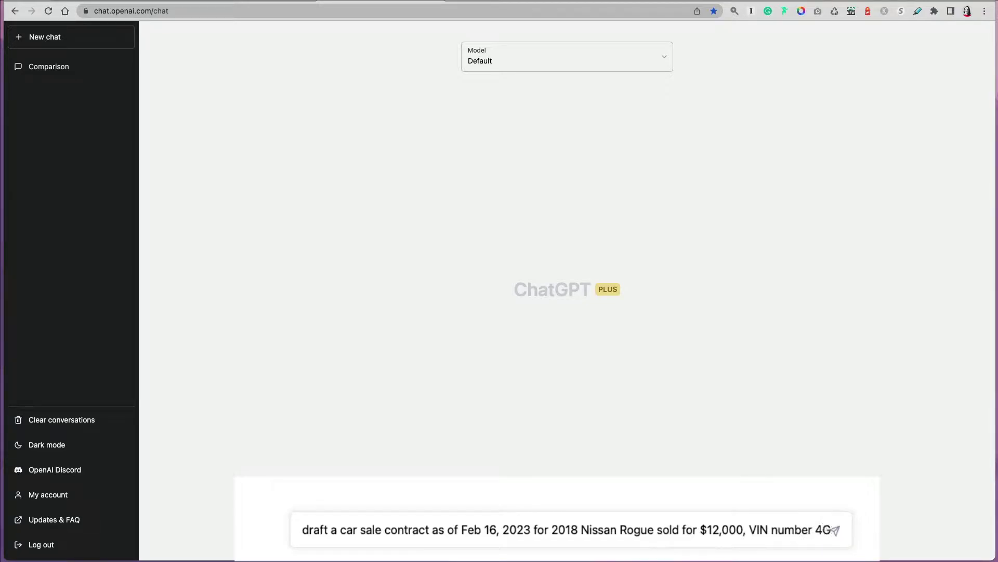
type("y2948R")
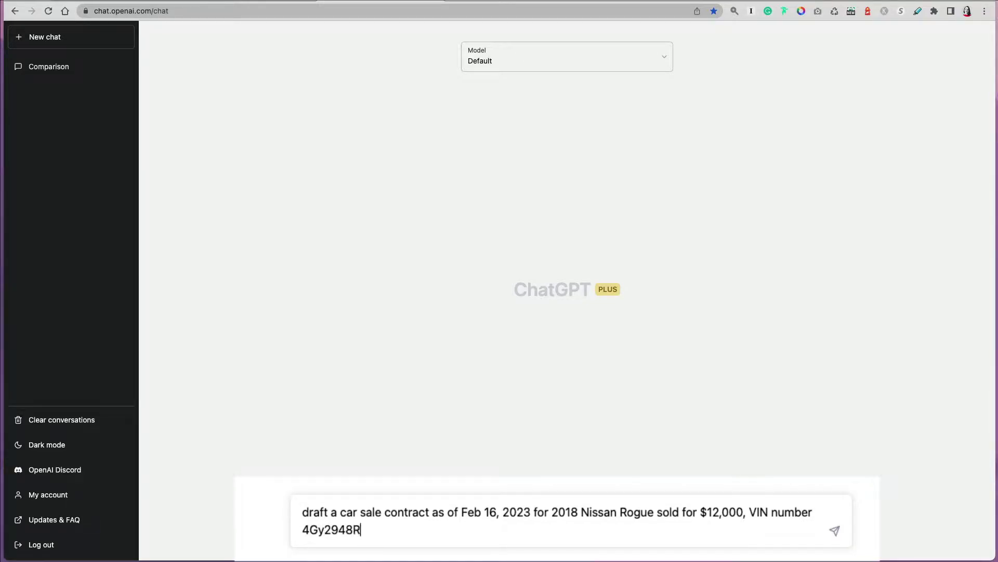
type("3018, mileasge ")
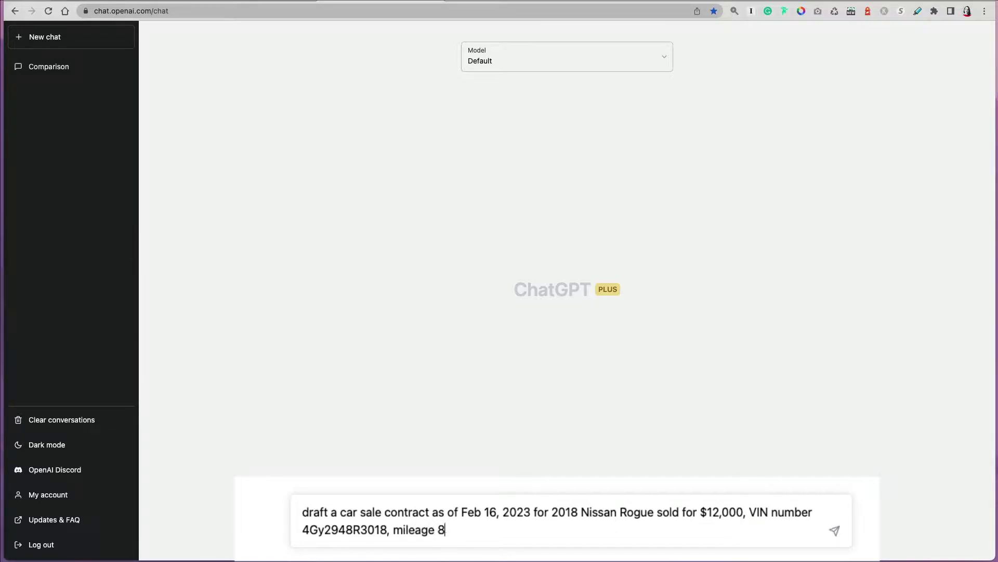
type("83,265, as is condition, sold to")
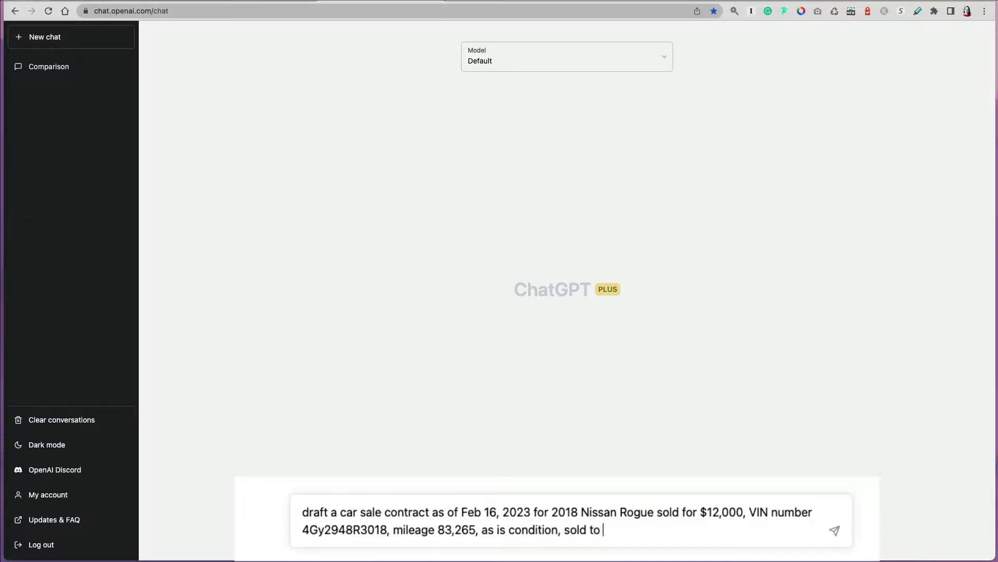
type(" John Smith, s")
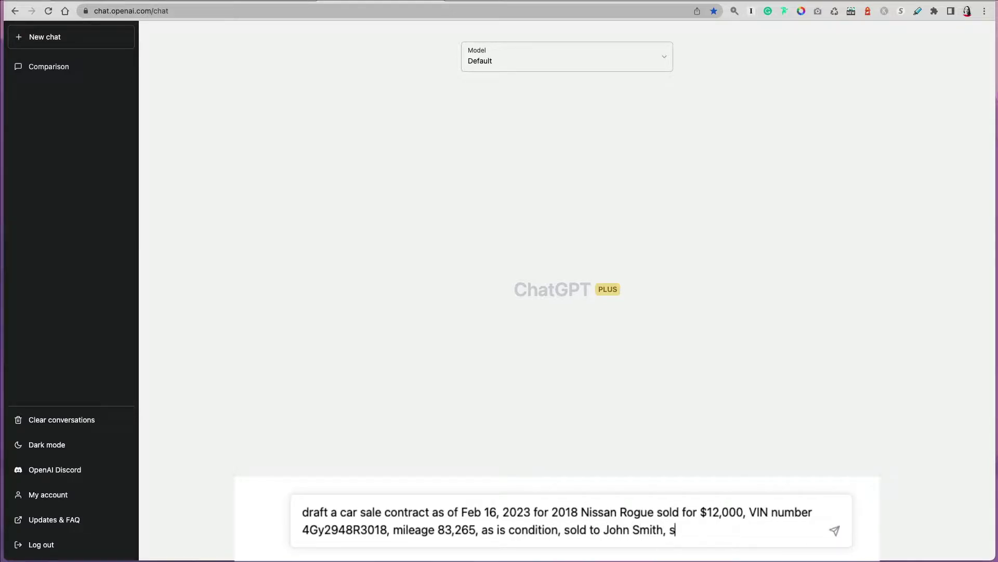
type("old by Jane D")
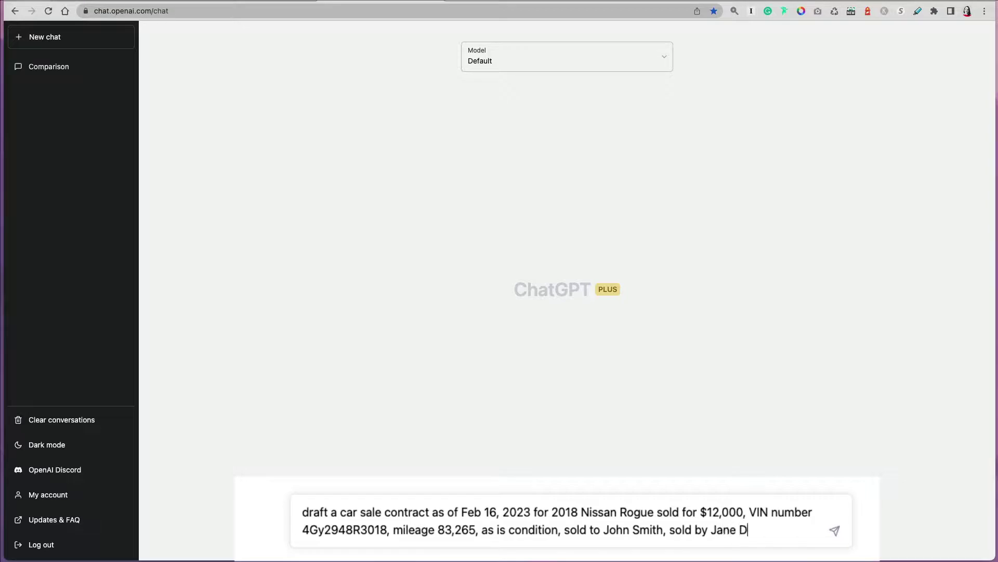
type("oe")
key("Return")
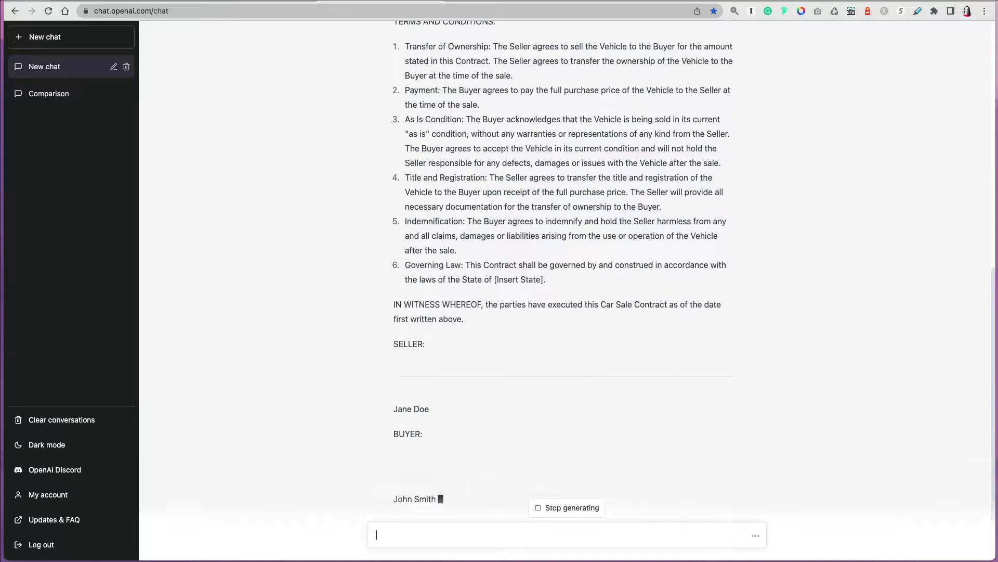
scroll(850, 304, "up", 15)
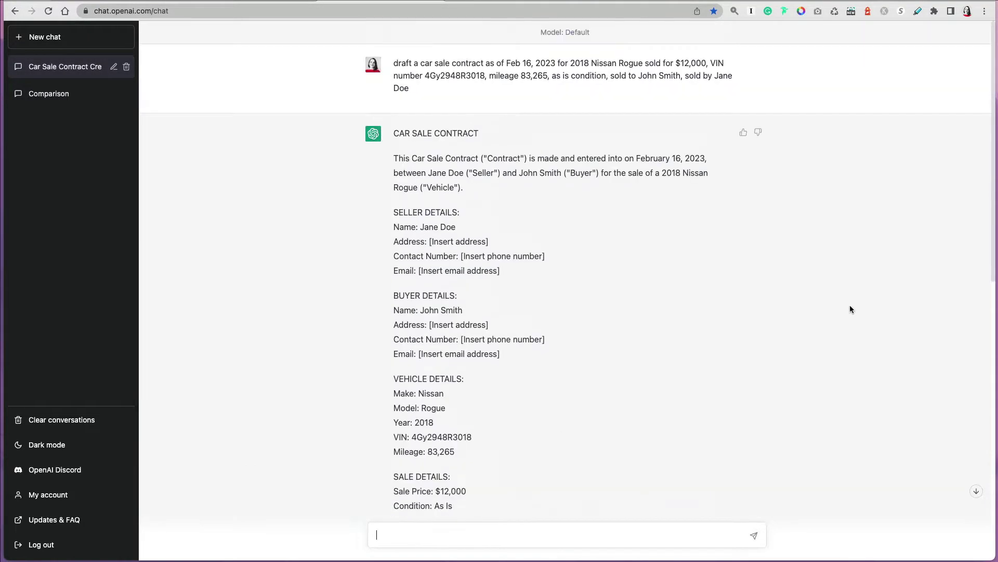
scroll(956, 244, "down", 2)
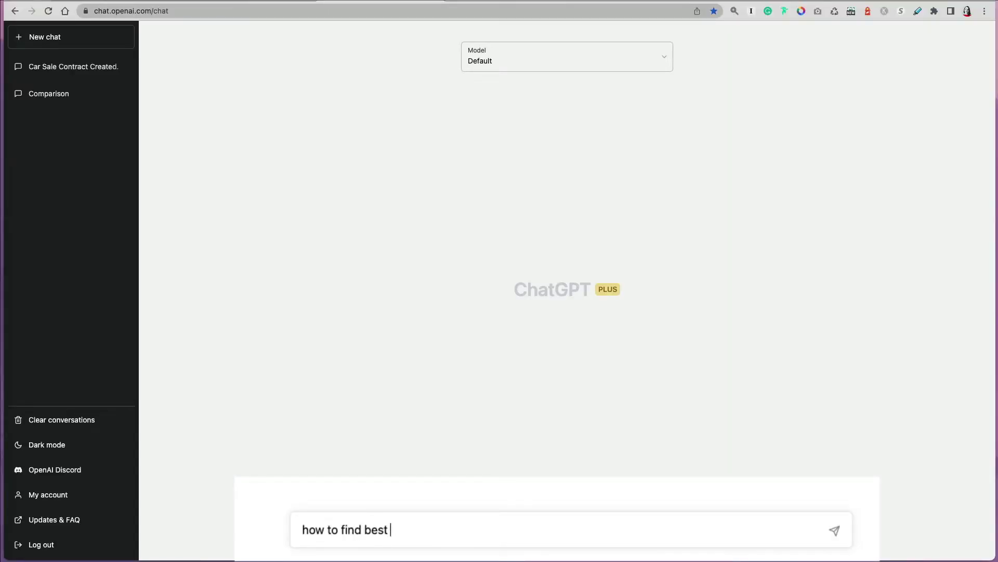
Ask for 5 bullet points on finding the best car rates, then simple pros and cons of leasing versus a car loan.
type("best car rates. give me ")
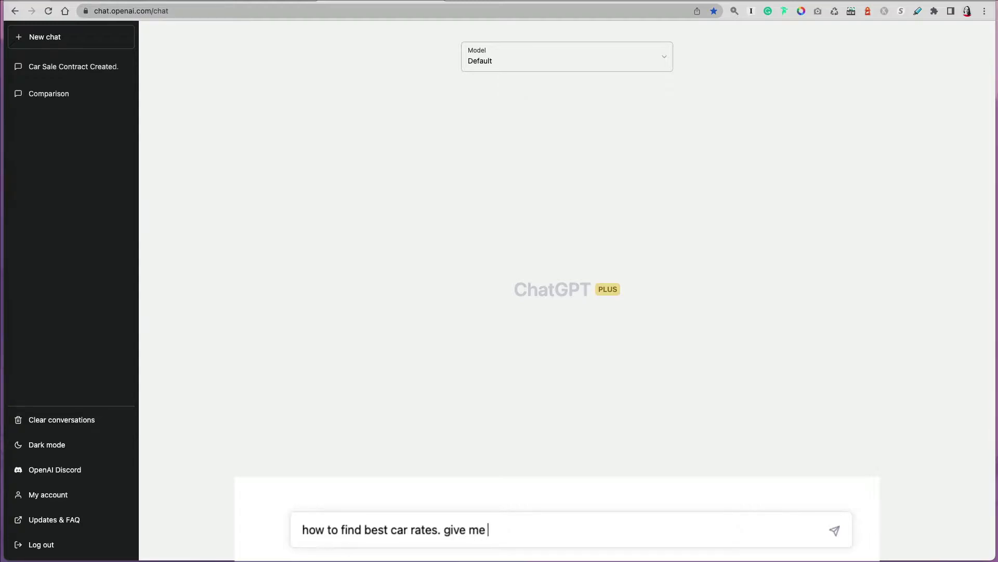
type("5 bullet points")
key("Return")
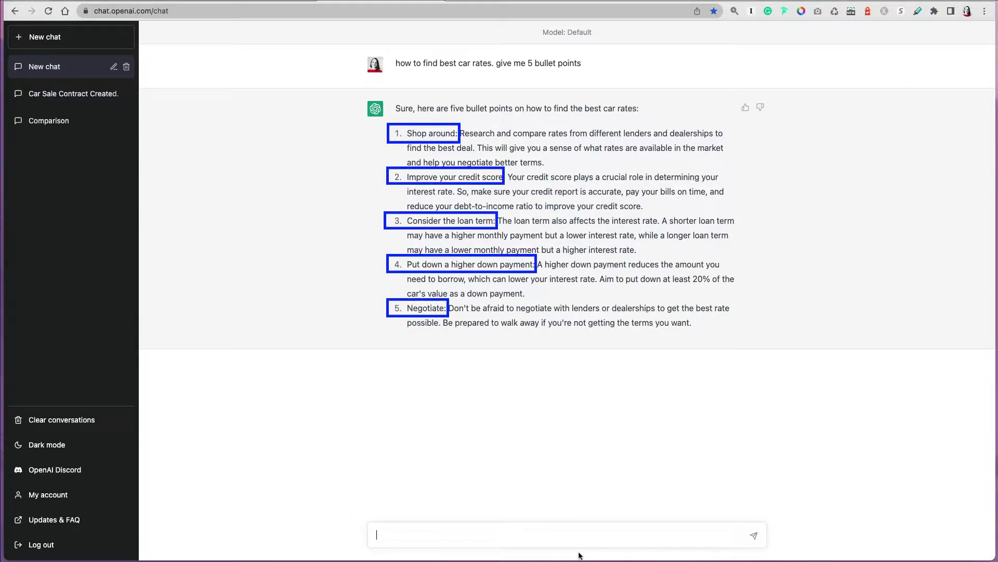
type("pros")
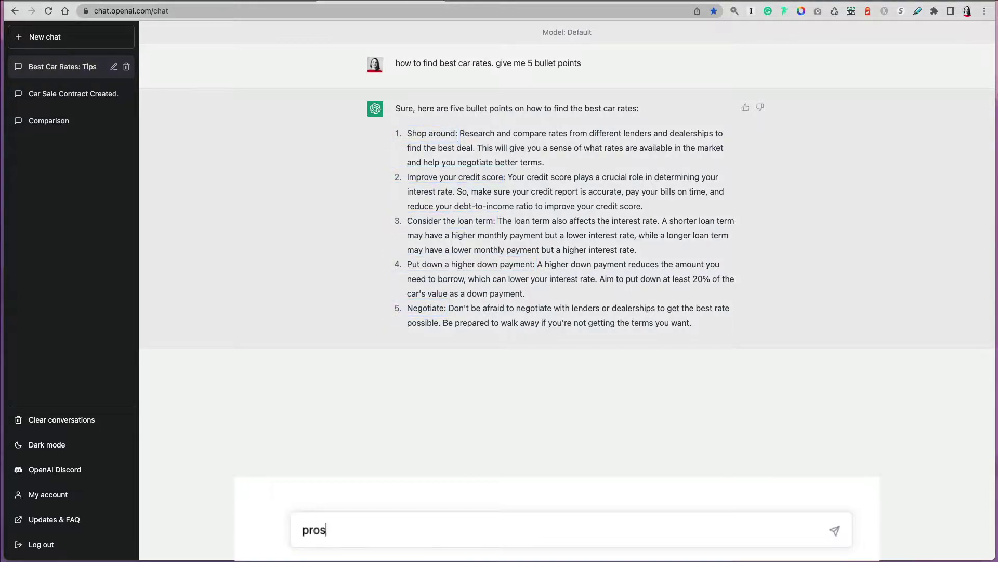
type(" and cons of car lea")
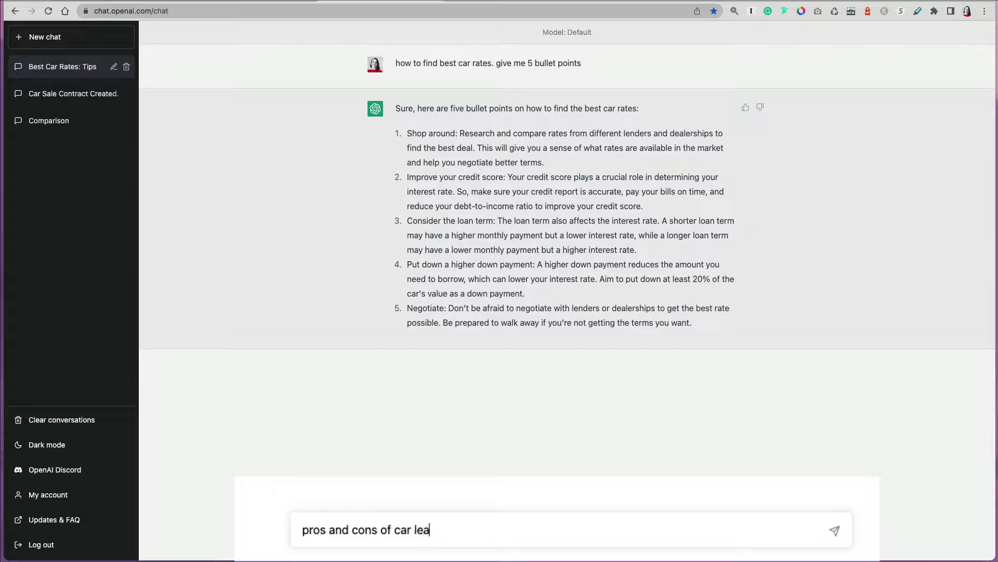
type("se vs. car loan")
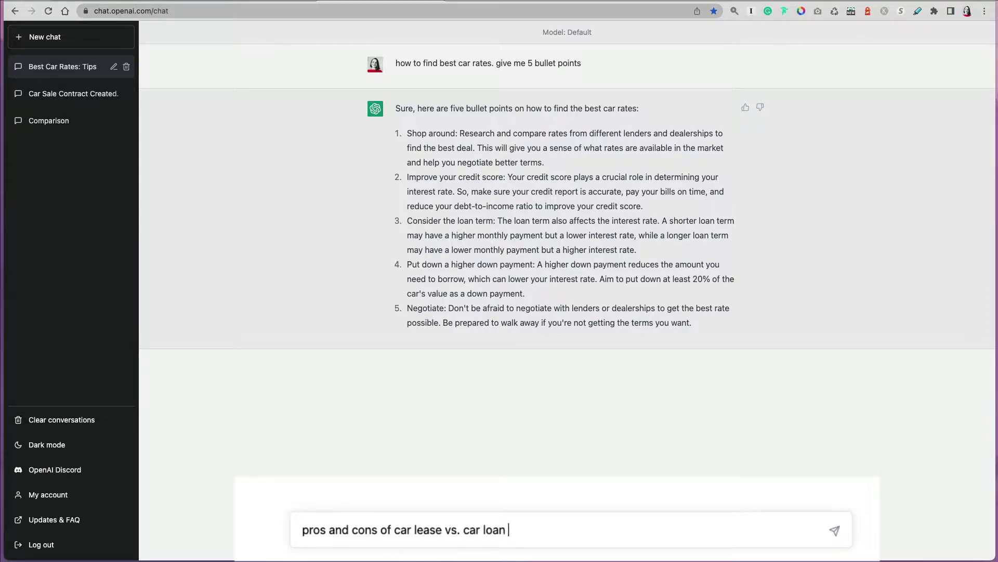
type(" in simple terms")
key("Return")
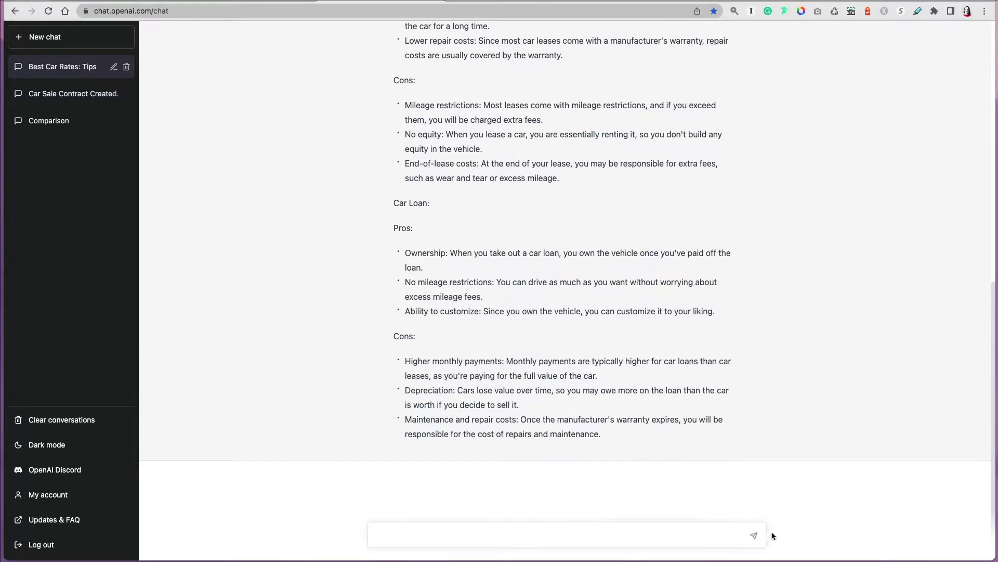
Have the lease-versus-loan comparison put in a table, then get a simple summary of how car leases work.
left_click(718, 526)
type("put it in a ")
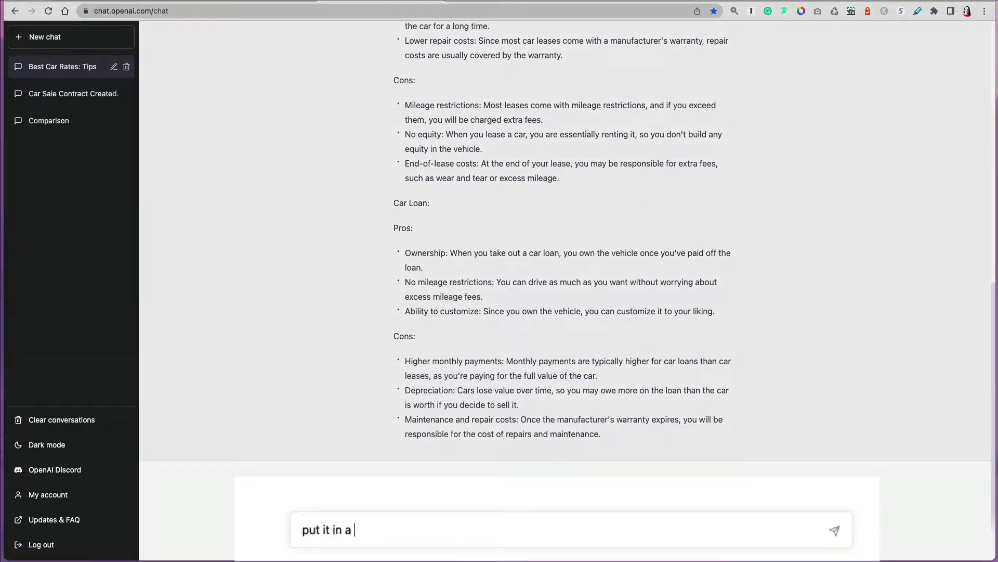
type("table")
key("Return")
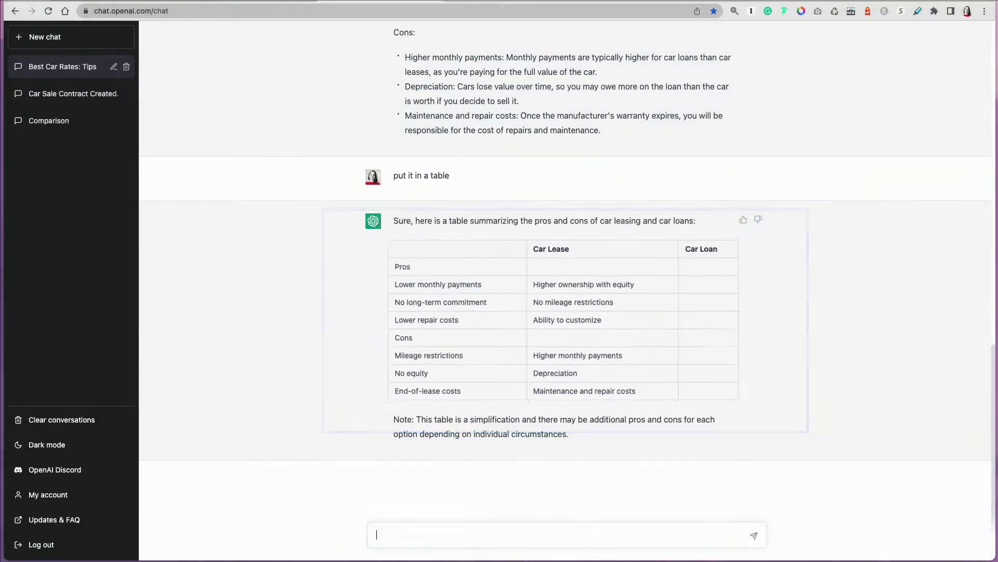
type("how do")
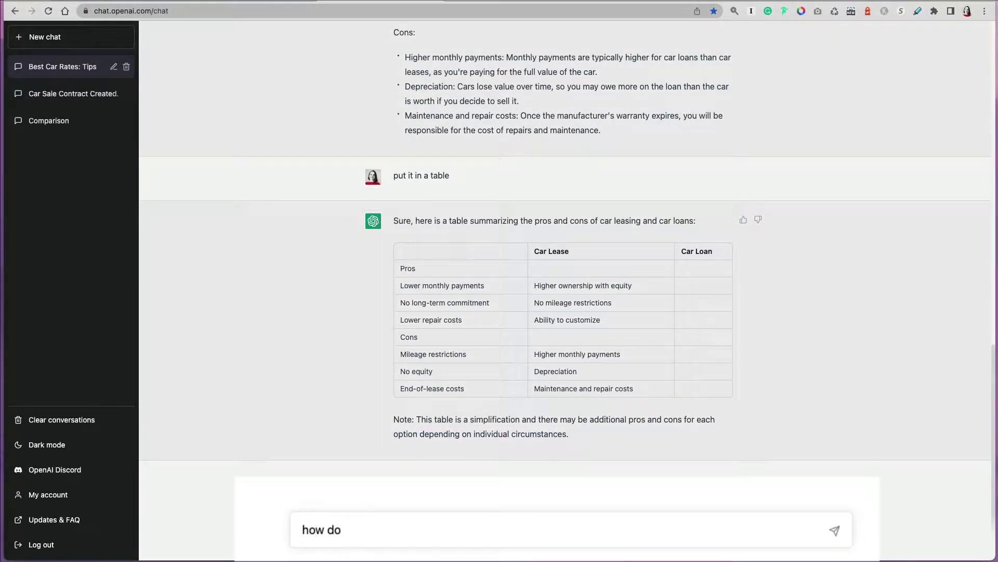
type(" car leases work?")
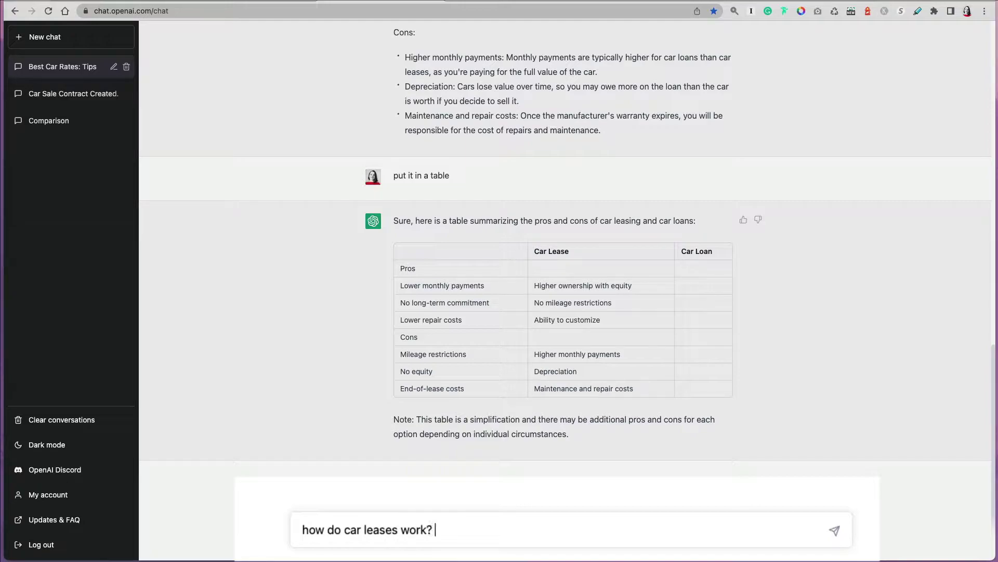
type(" give me a simple")
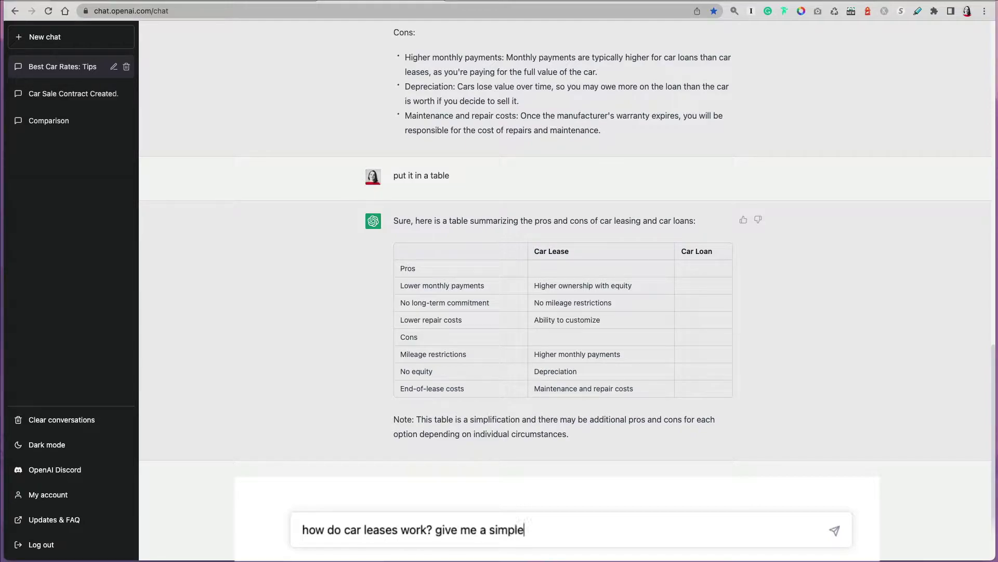
type(" summary")
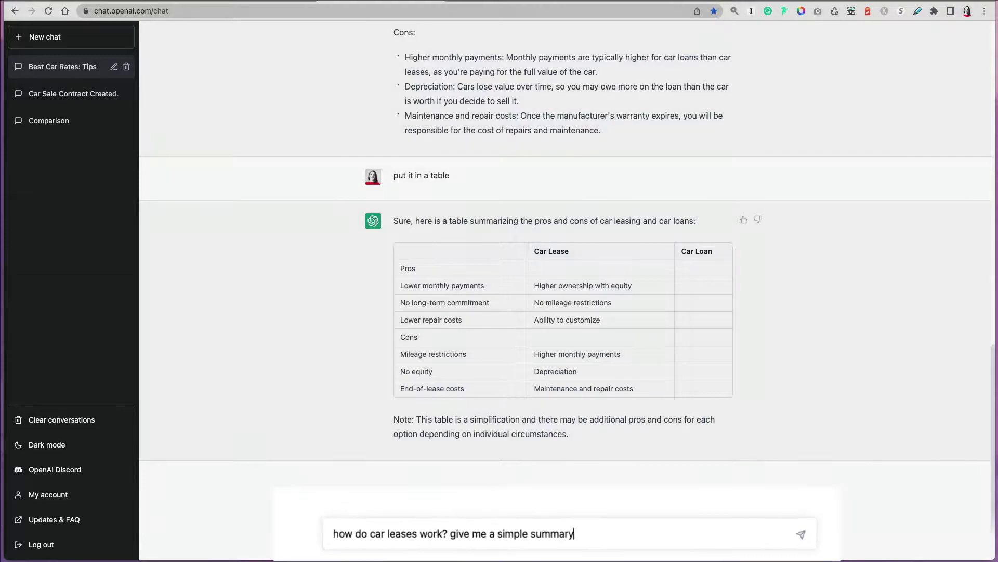
key("Return")
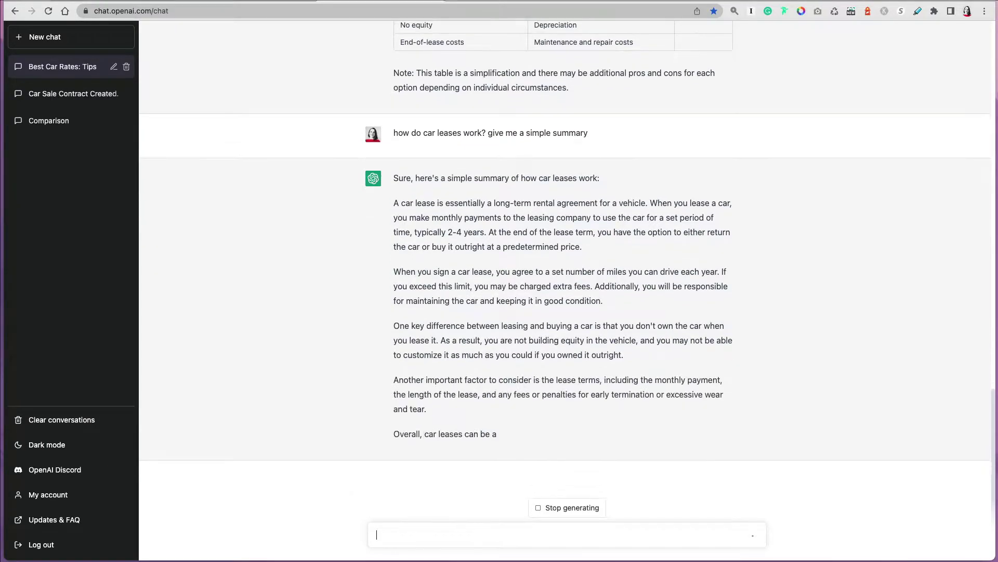
Ask what to know about financing a car, then whether a dealer can reclaim a just-bought car if financing fails.
type("what ")
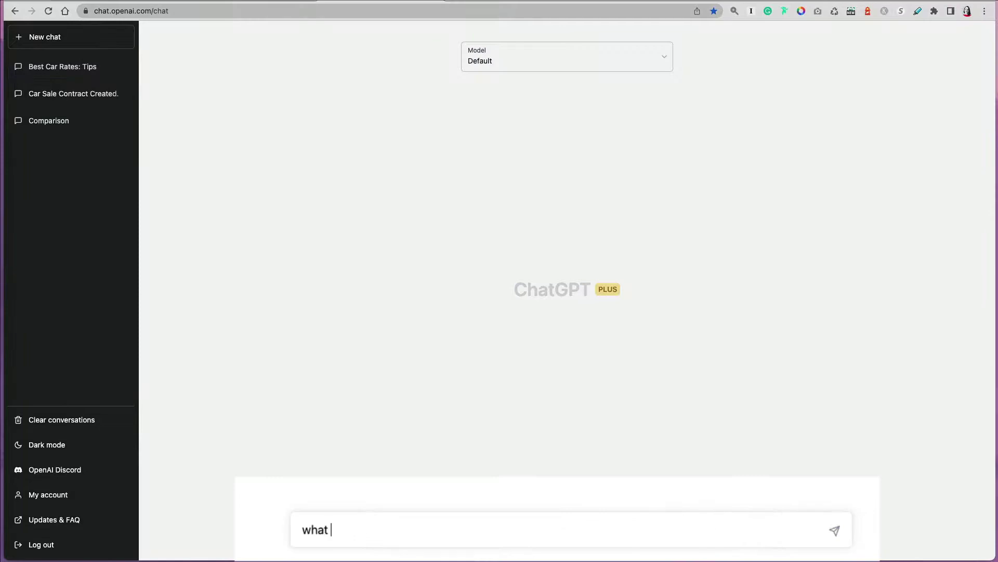
type("should I know about financing a car")
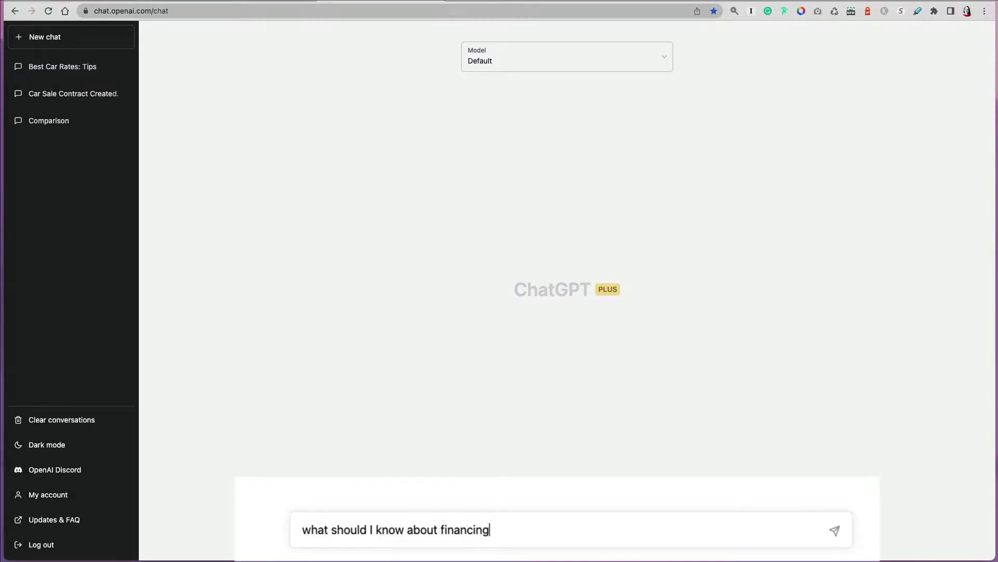
type("?")
key("Return")
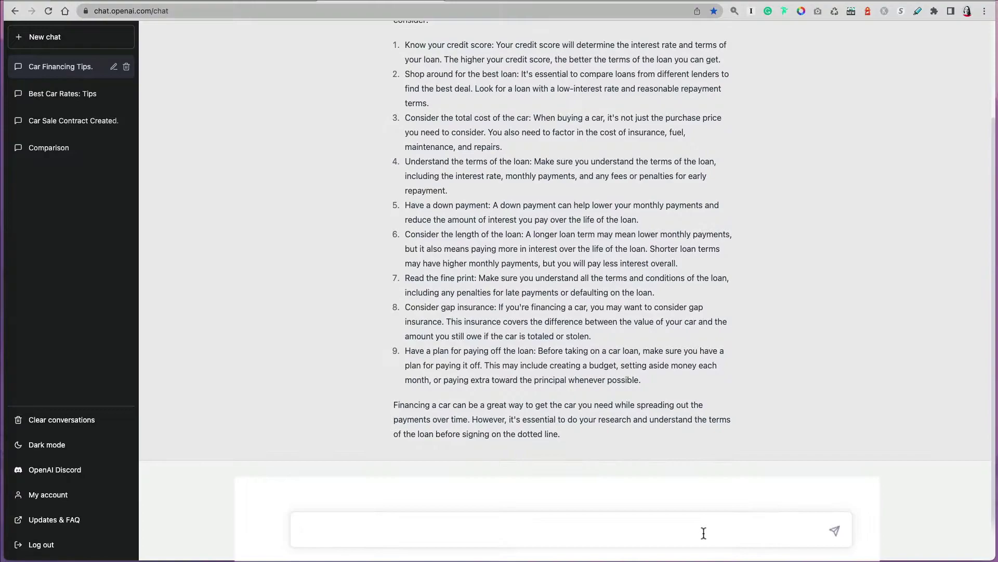
type("can a dealer take ")
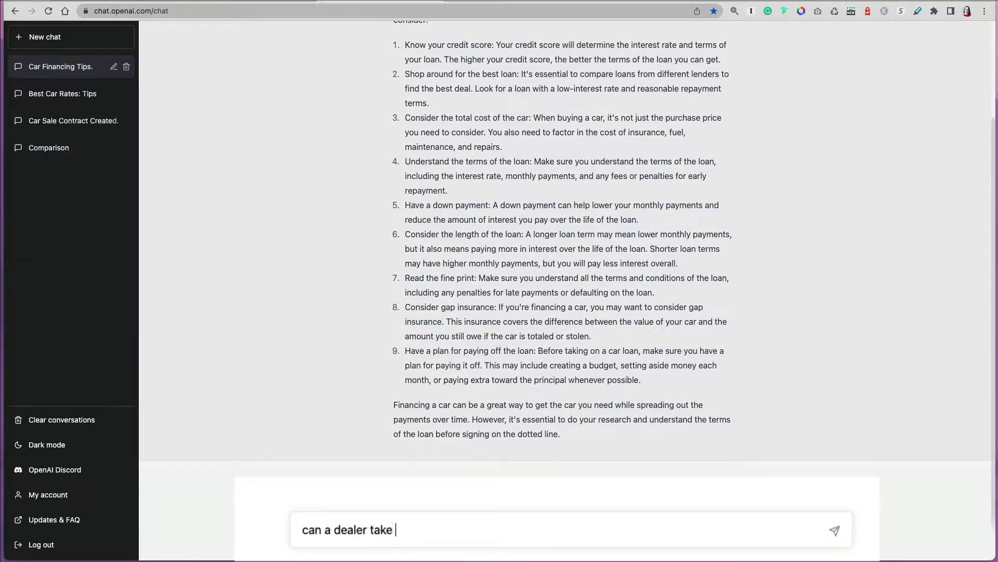
type("back a new car when")
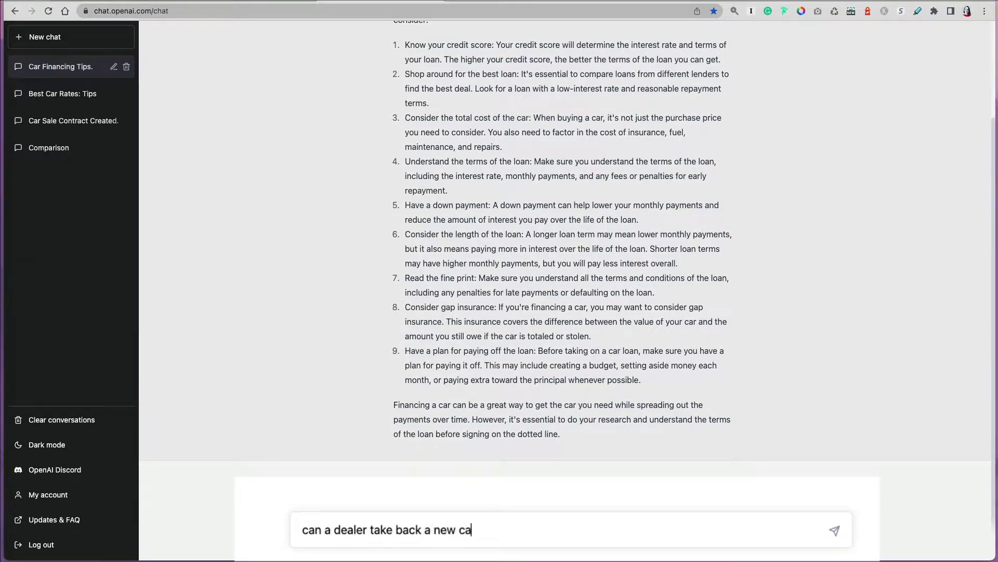
key("BackSpace")
key("BackSpace")
key("BackSpace")
key("BackSpace")
type("that I just bought if financi")
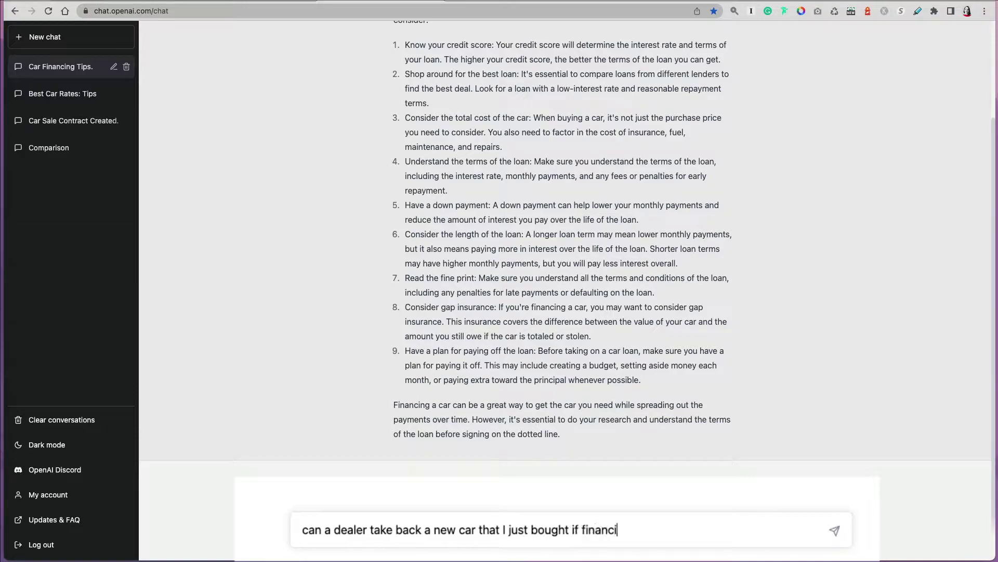
type("ng doesn't go through?")
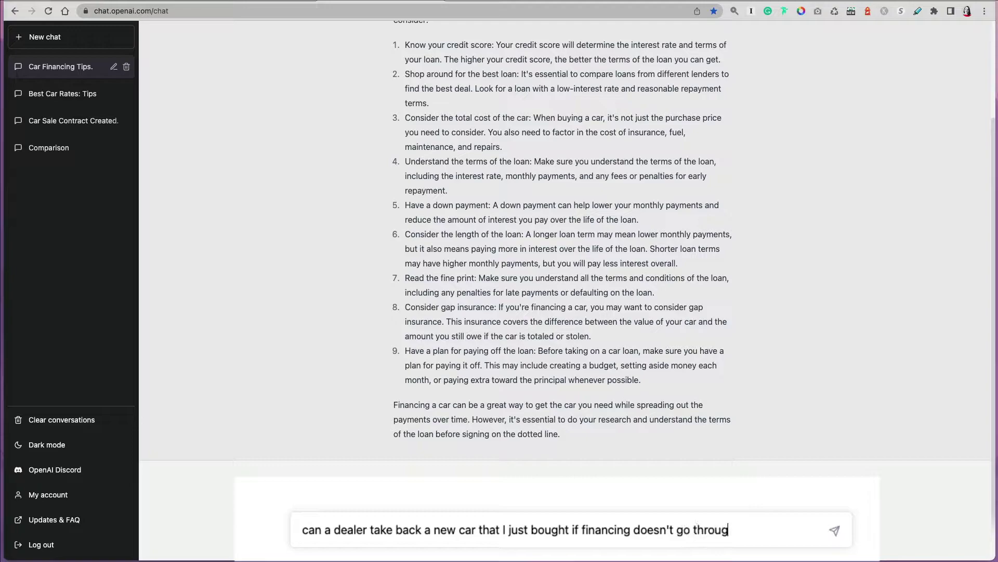
key("Return")
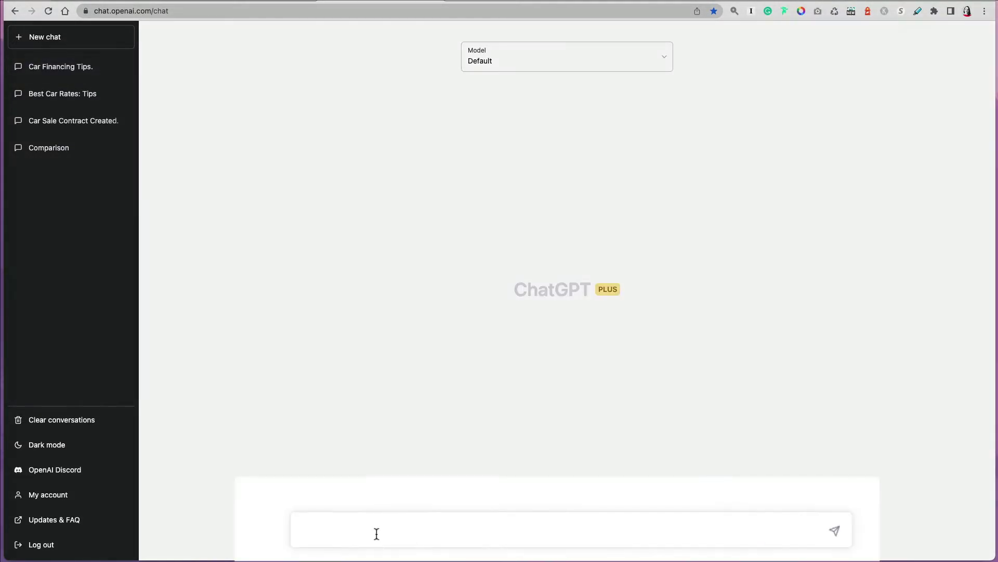
Calculate the car loan payment with $5,000 down and $6,000 trade-in: about $436.30 monthly at 3.5%.
type("calculate car pay")
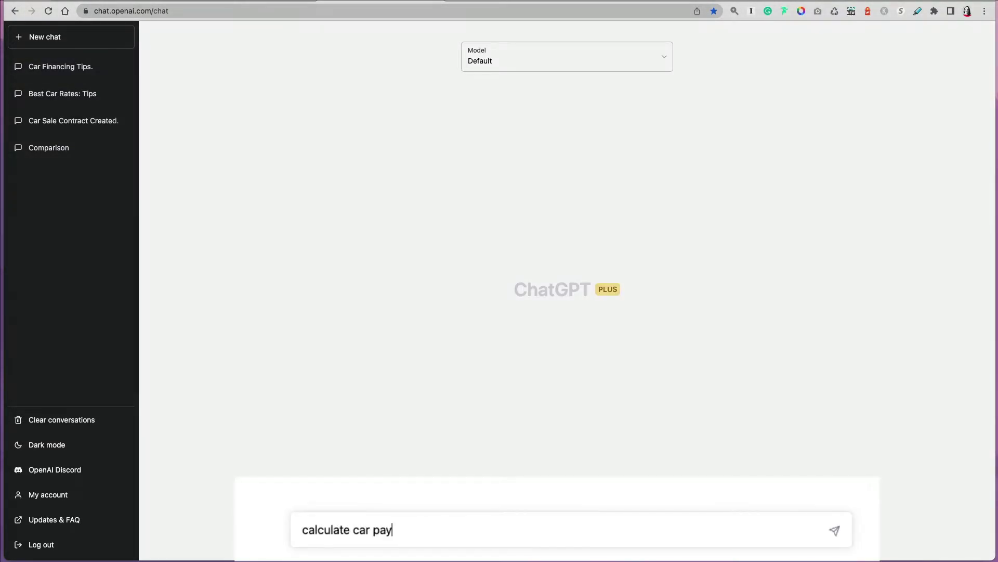
type("ment loan on a ")
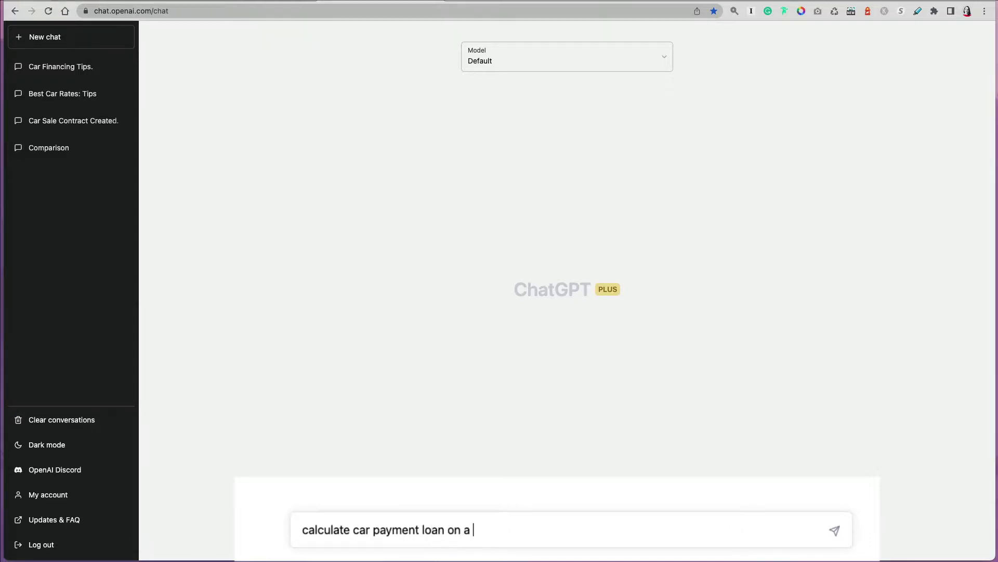
type("$25,000 with a $5,00")
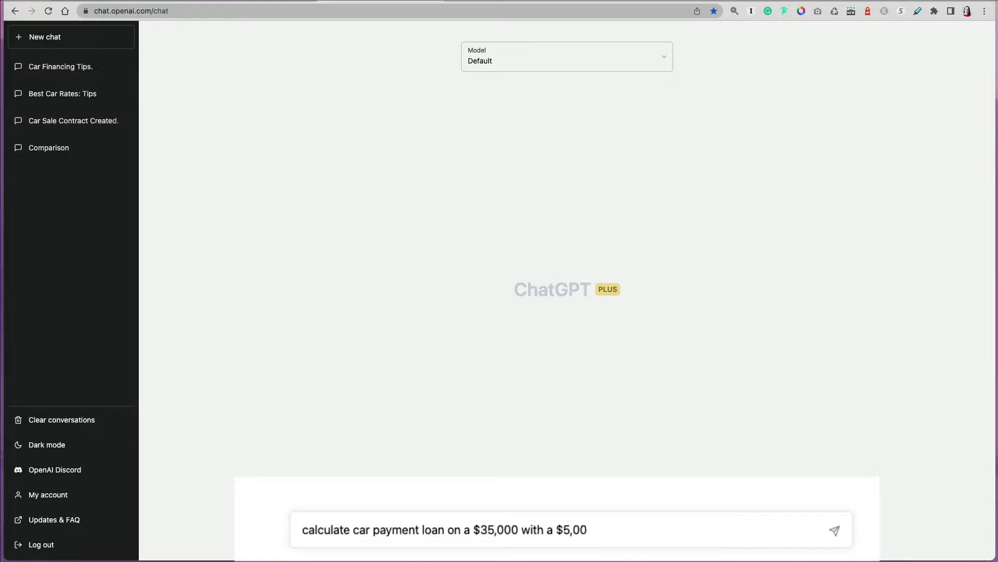
type("0 down-payment and")
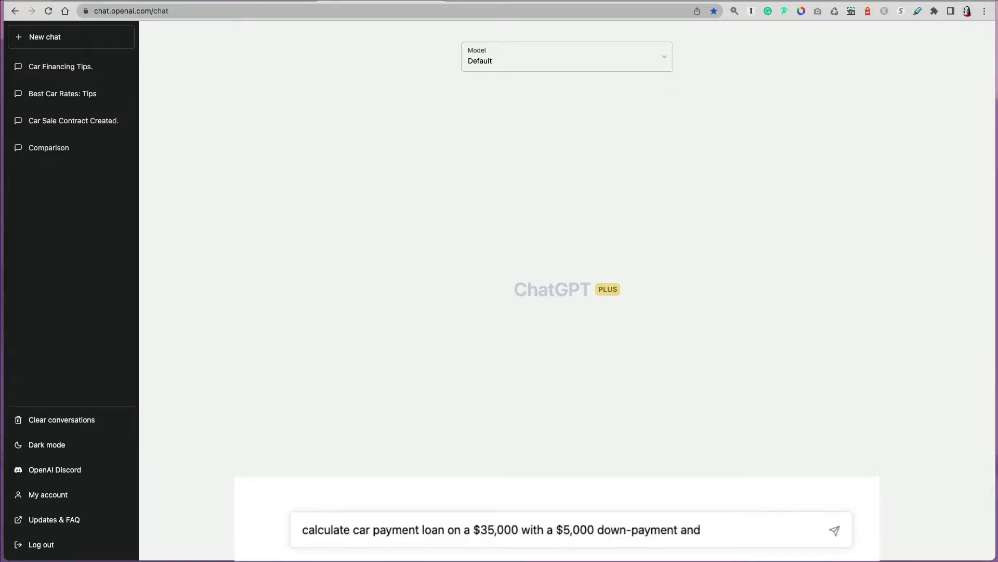
type(" $6,000 trade-in ")
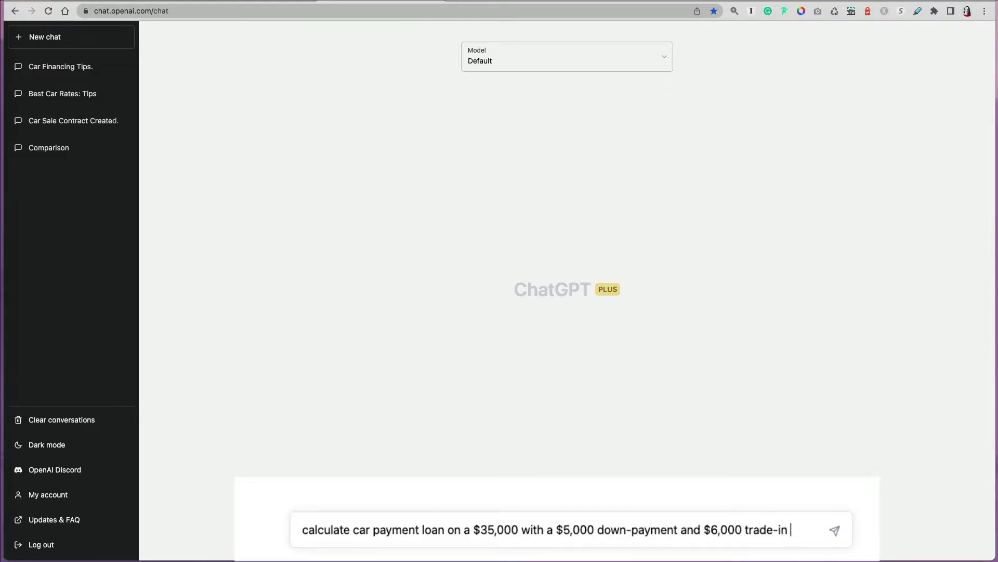
type("value, at 3.5%")
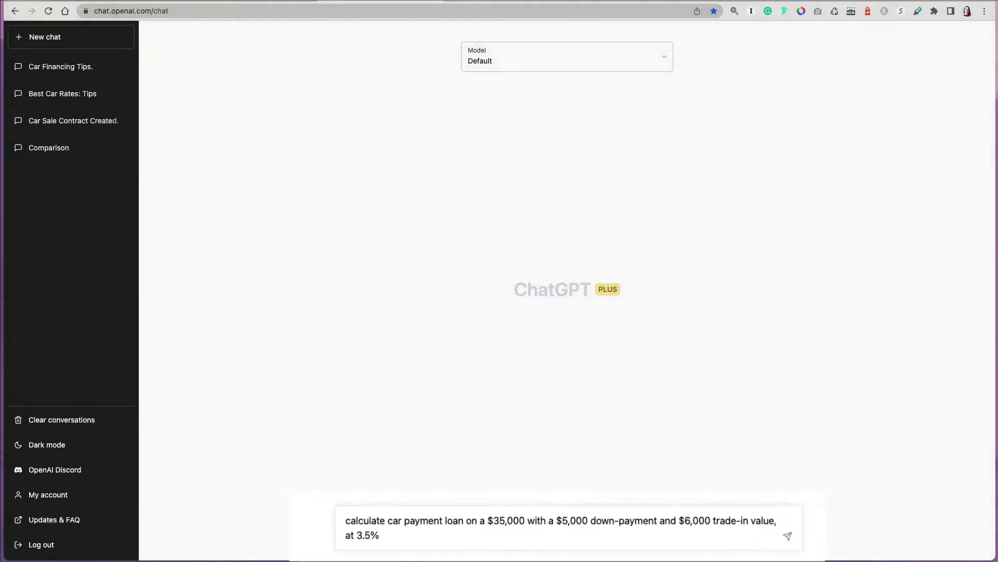
key("Return")
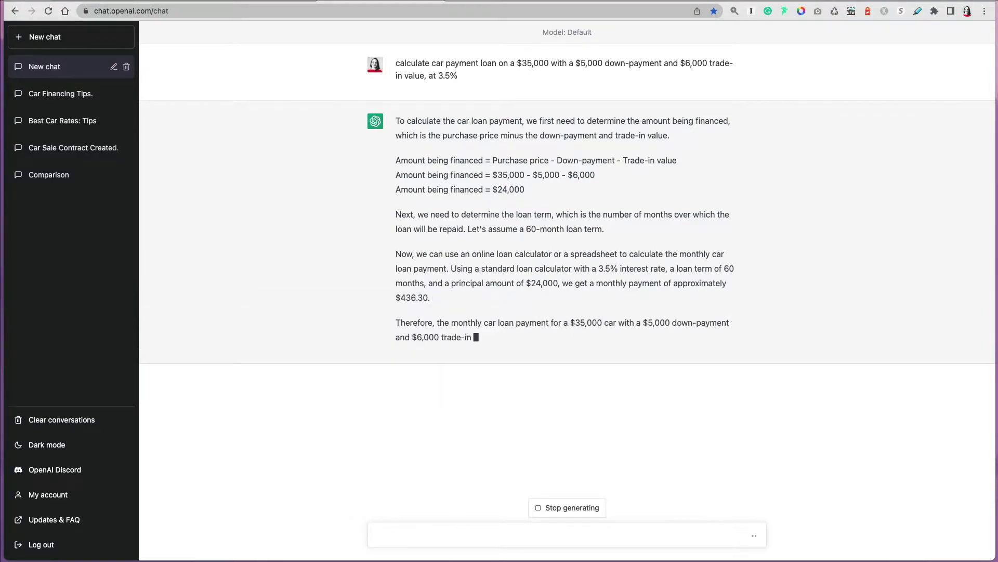
type("put it in a table")
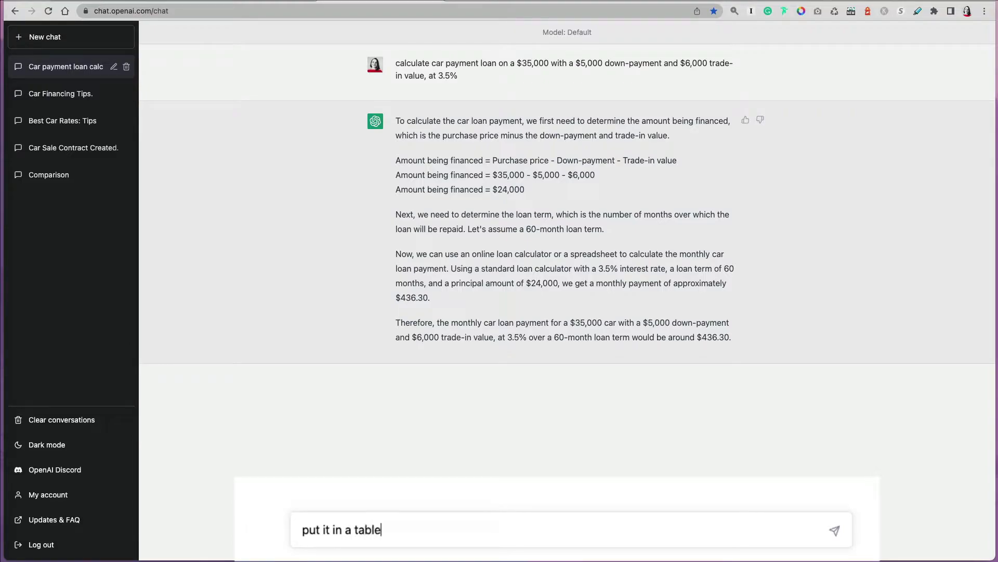
Show the loan calculation as a table and run 36–84-month loan-term scenarios ($703.43 to $318.34).
key("Return")
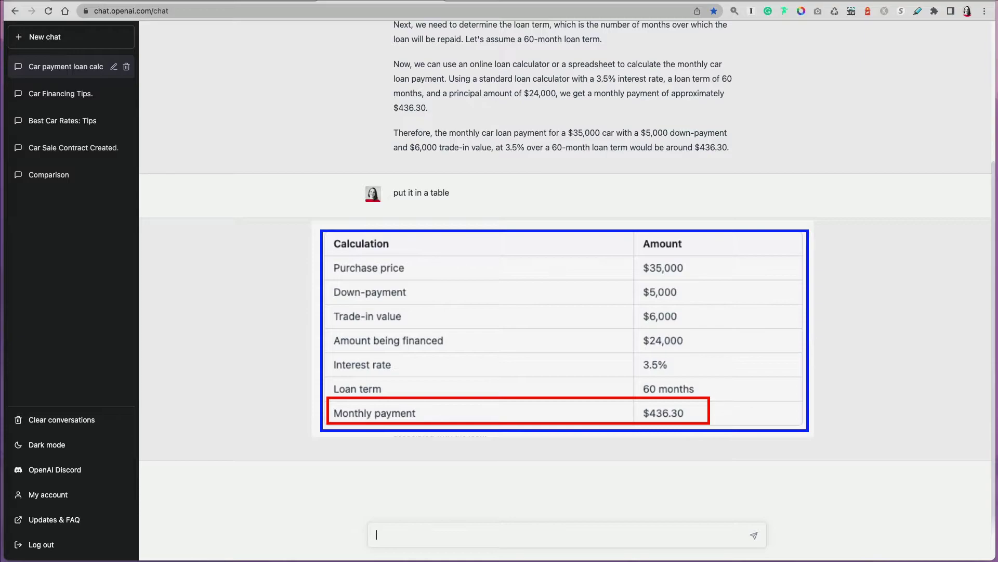
type("run")
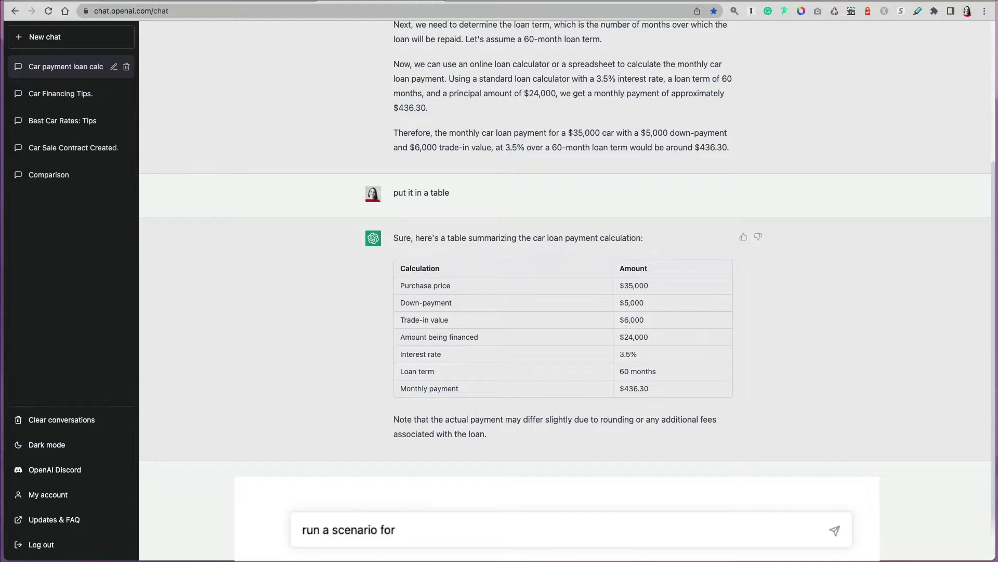
type("a scenario for different loan terms")
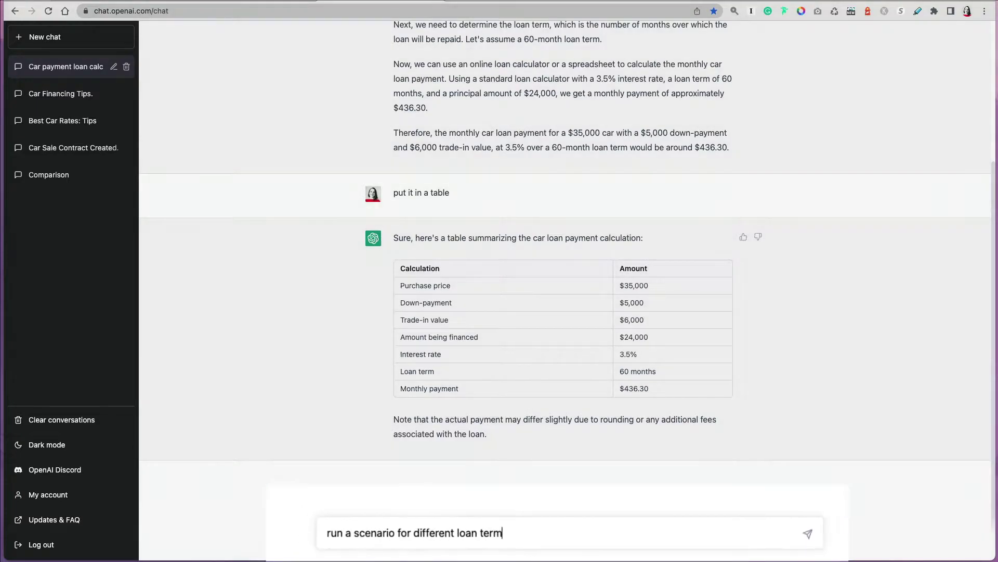
key("Return")
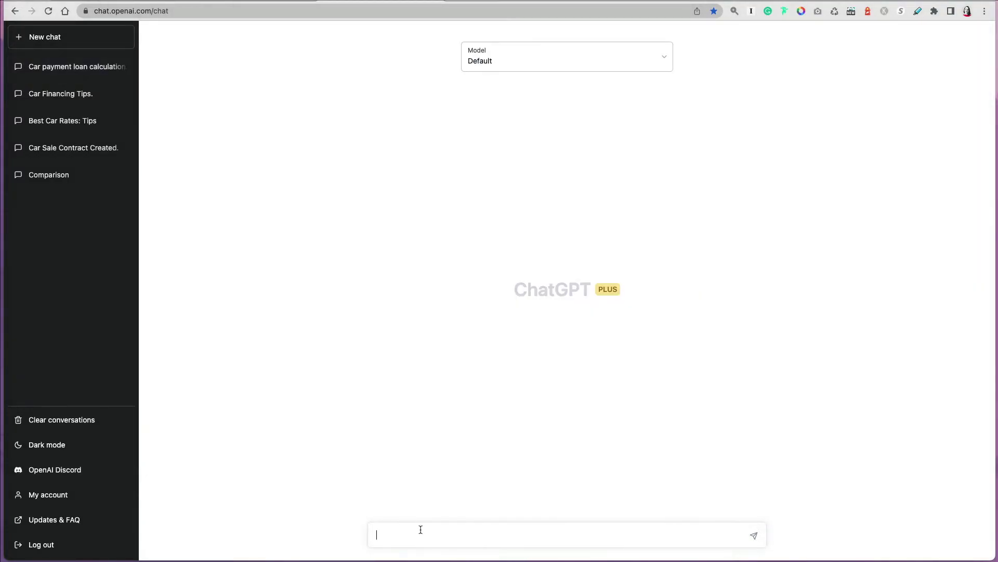
Tabulate a $20,000 car's 5-year loan at 3.5% versus 3-year loan at 5% ($363.26 vs $602.45 monthly).
type("compare two financing options ")
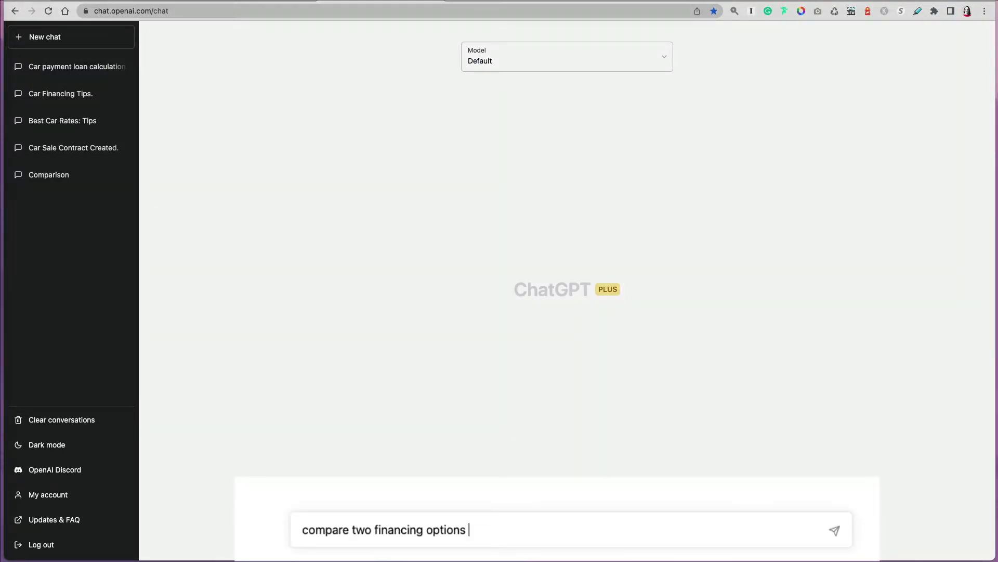
type("of a $20,000")
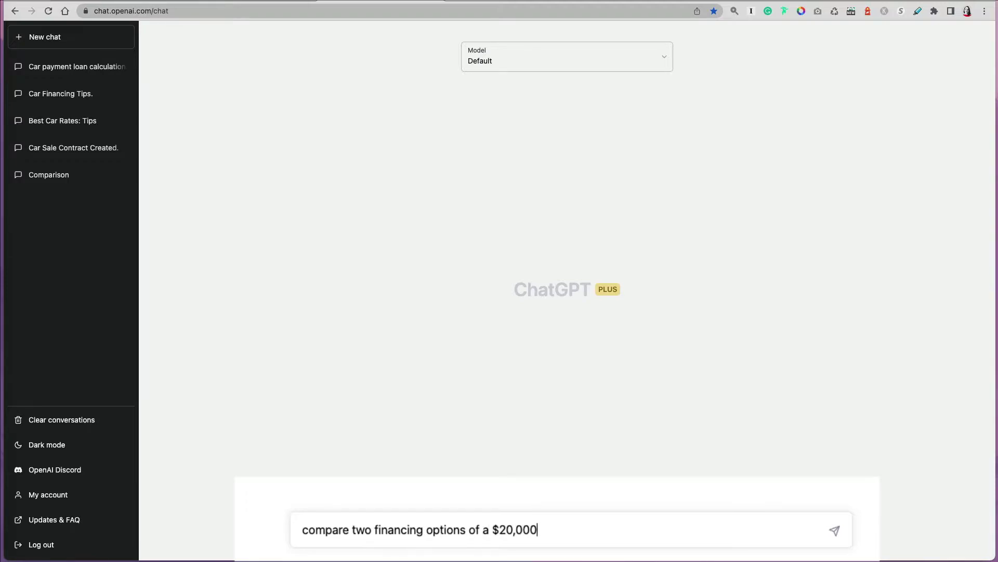
type(" car: 1) 5-year loan at 3.5% ")
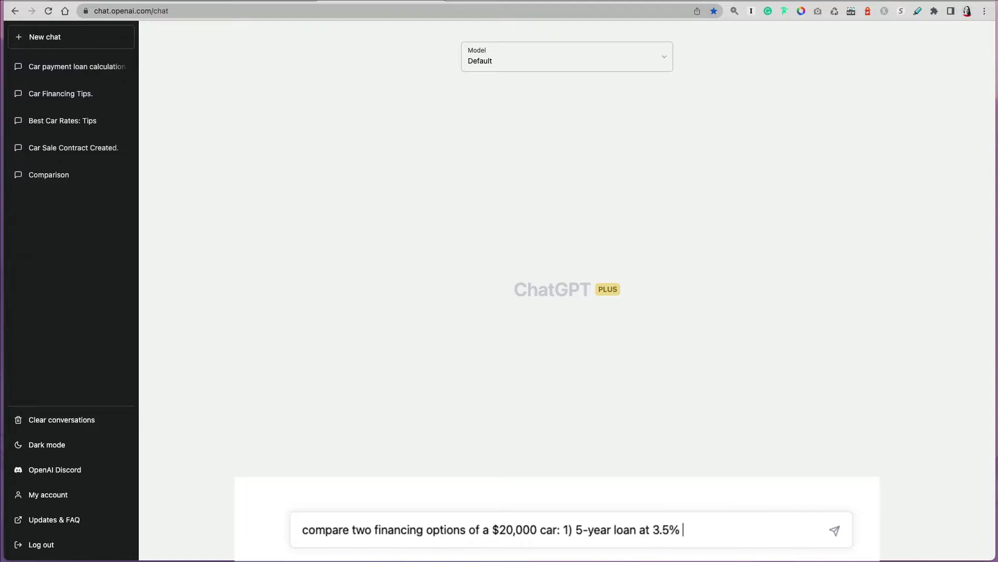
type("and 2) 3-year loan at 5%")
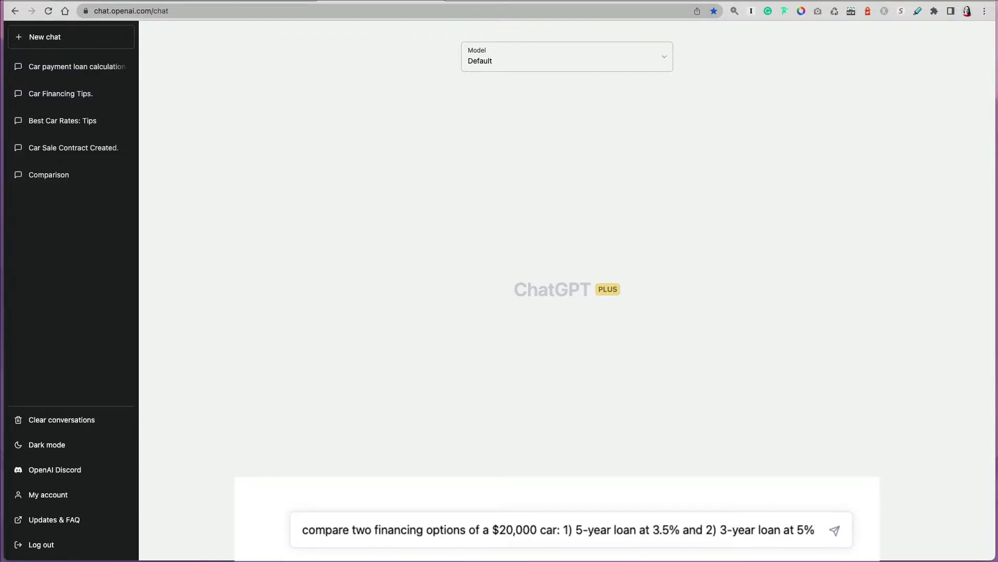
type("put it in a table")
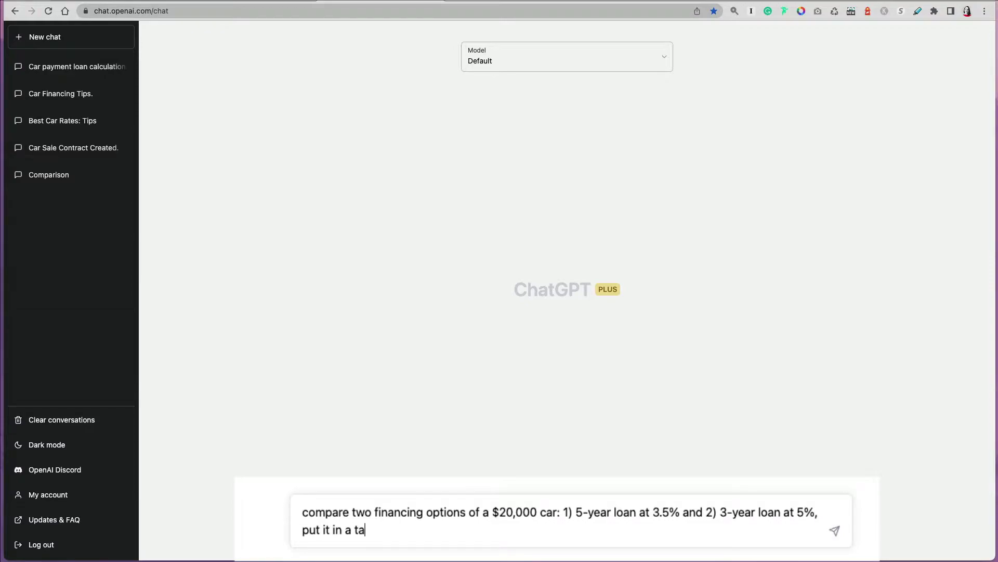
key("Return")
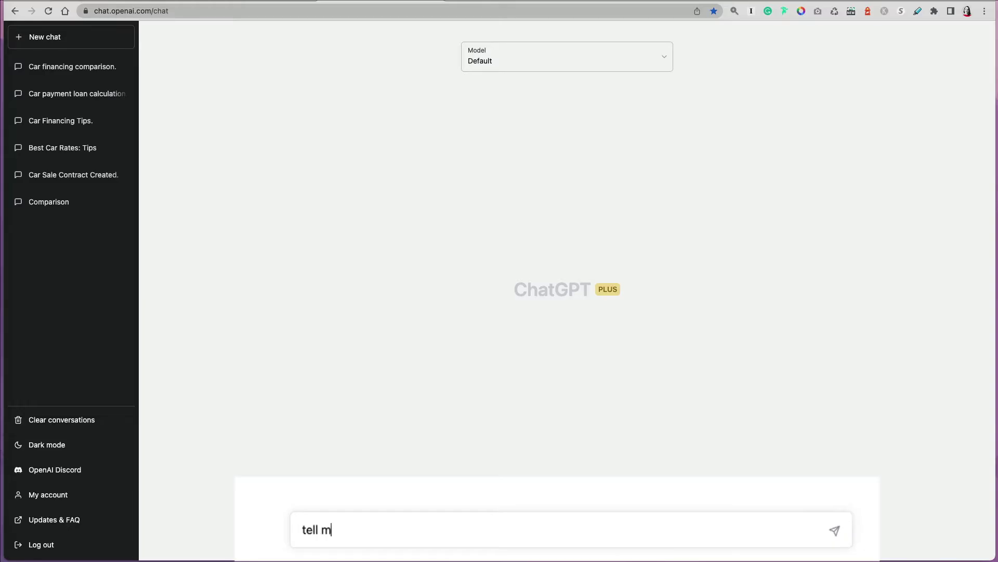
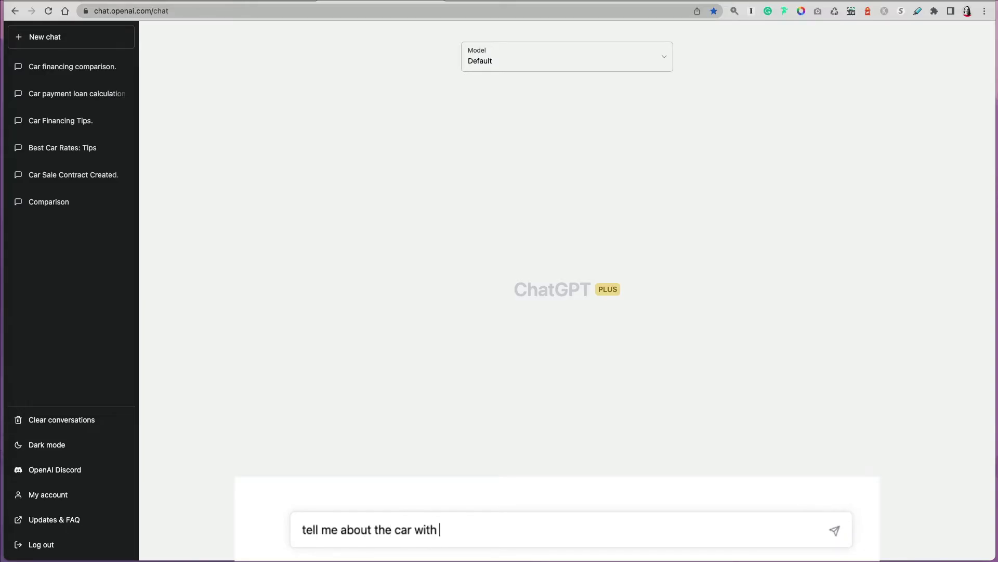
Ask about the car with the pasted VIN, identified as a 2002 Honda Civic LX sedan.
key("Return")
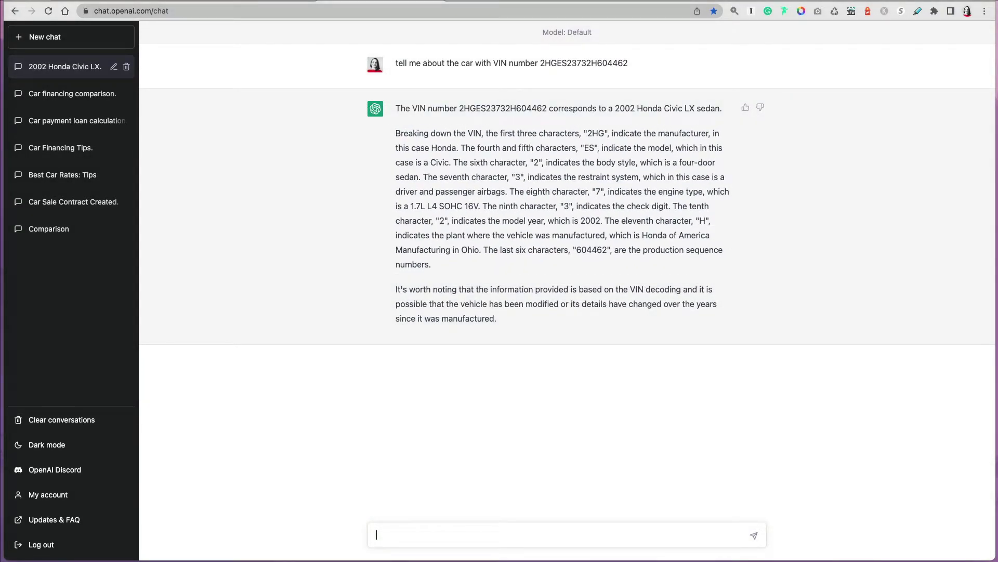
Request detailed specifications for the car with that VIN.
type("pr")
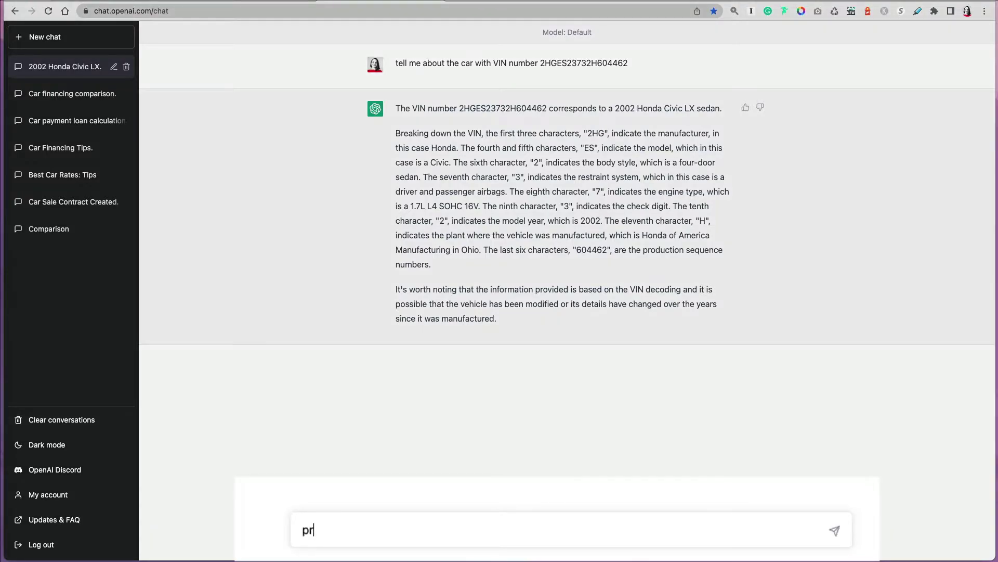
type("ovide detail")
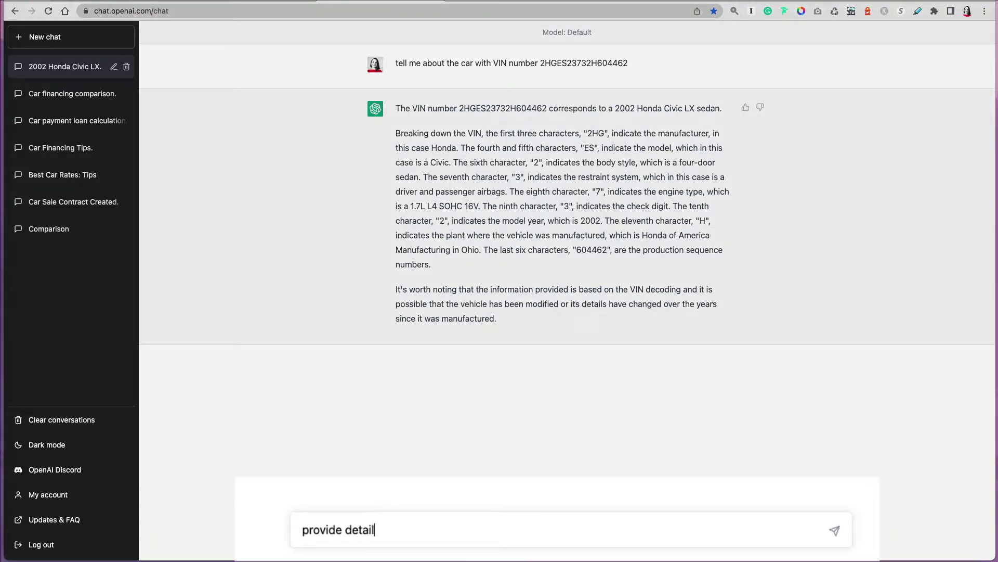
type("s of the car with VIN")
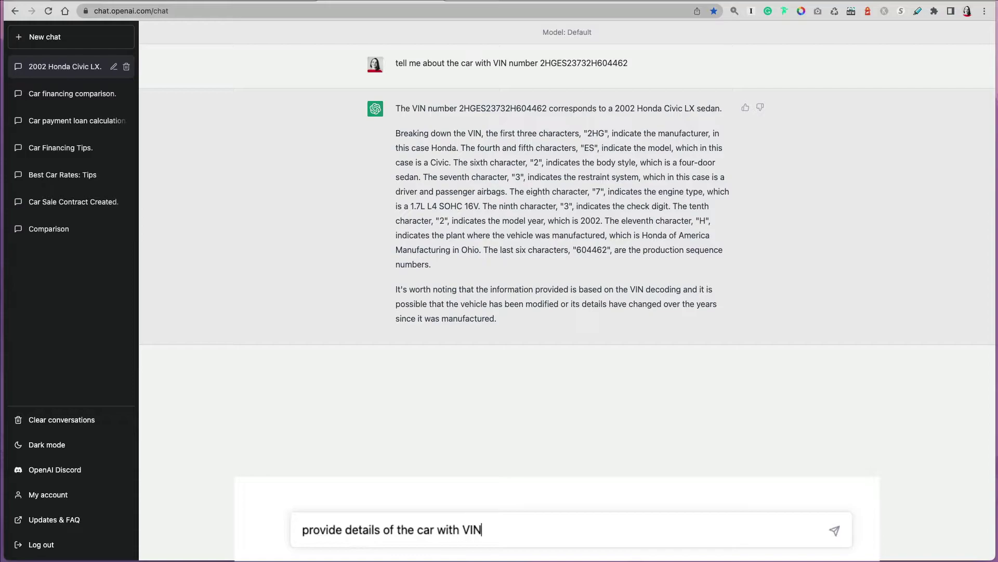
type("2HGES23732H604462")
key("Return")
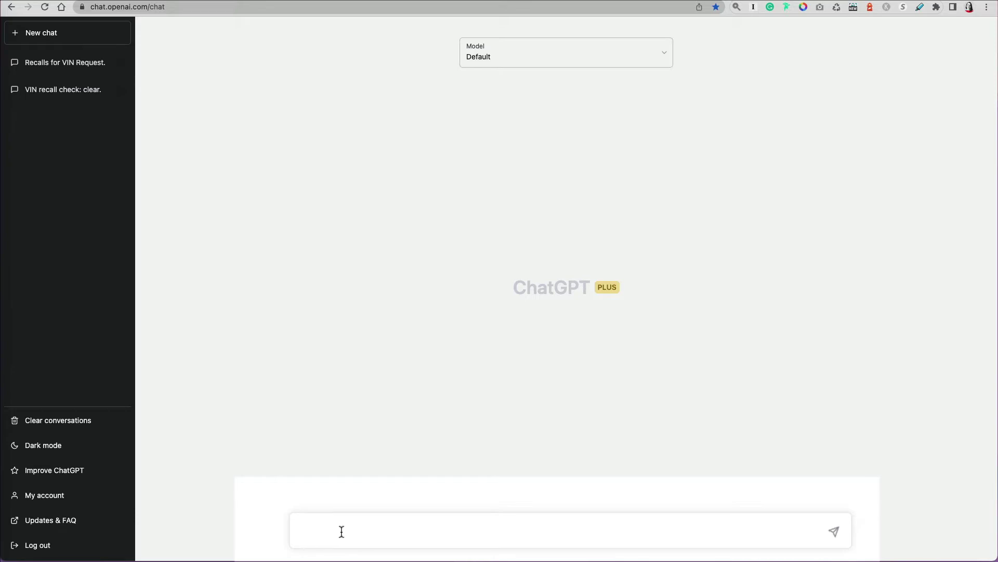
type("check recalls on vin")
Check recalls on the pasted VIN, returning recalls 04V256000 and 08V169000.
type("2HGES23732H604462")
key("Return")
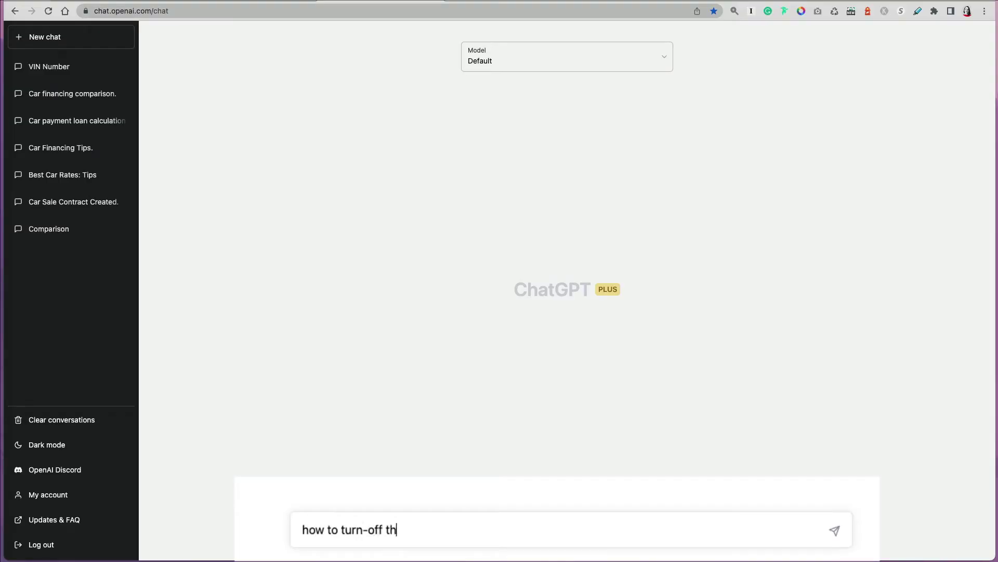
Ask for owner's-manual steps to turn off voice in a 2010 Honda Odyssey, correcting 'Odyssay'.
type("e voice in Honda Od")
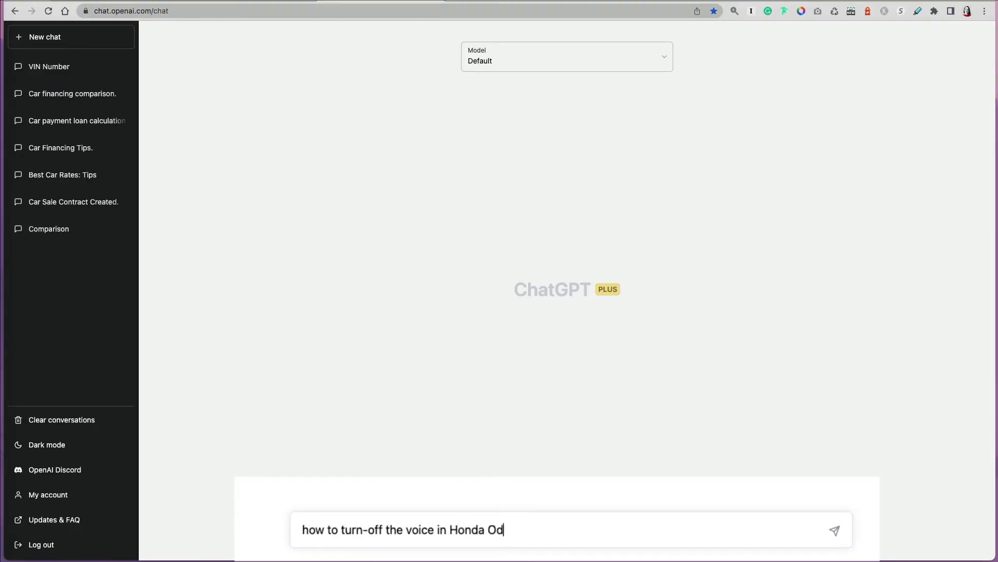
type("yssay 2010?")
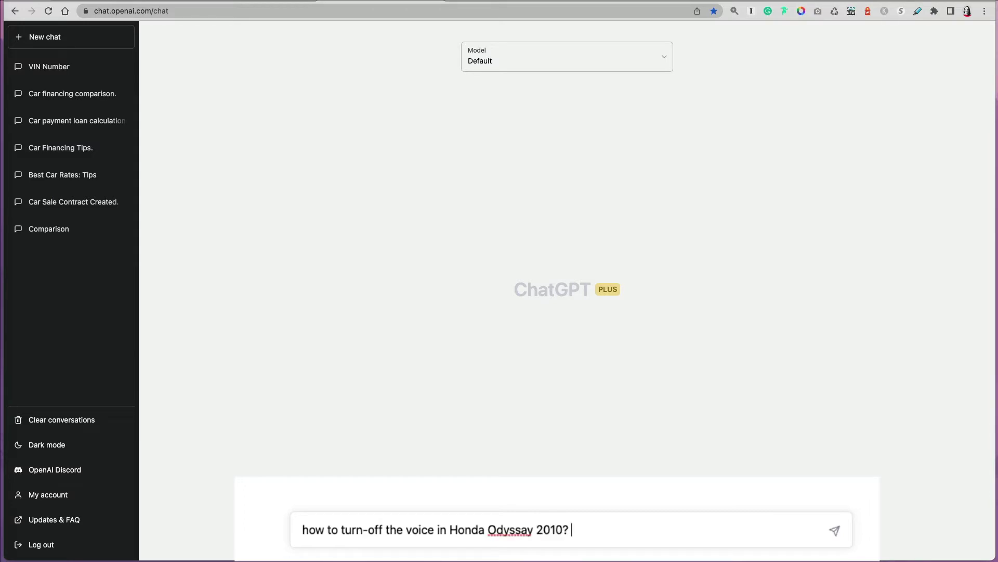
type("PrProvide instruction from vo")
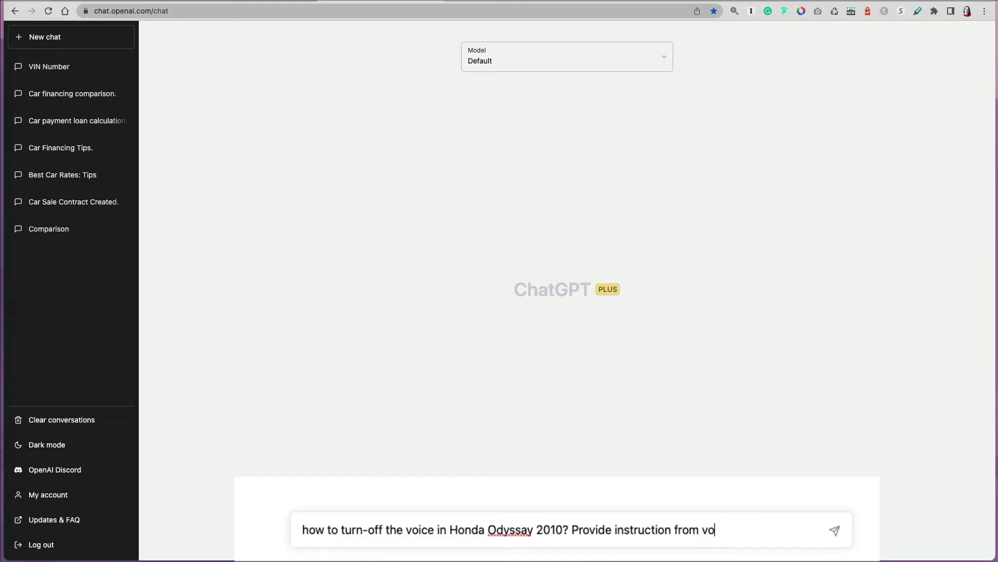
key("BackSpace")
key("BackSpace")
type("the manual")
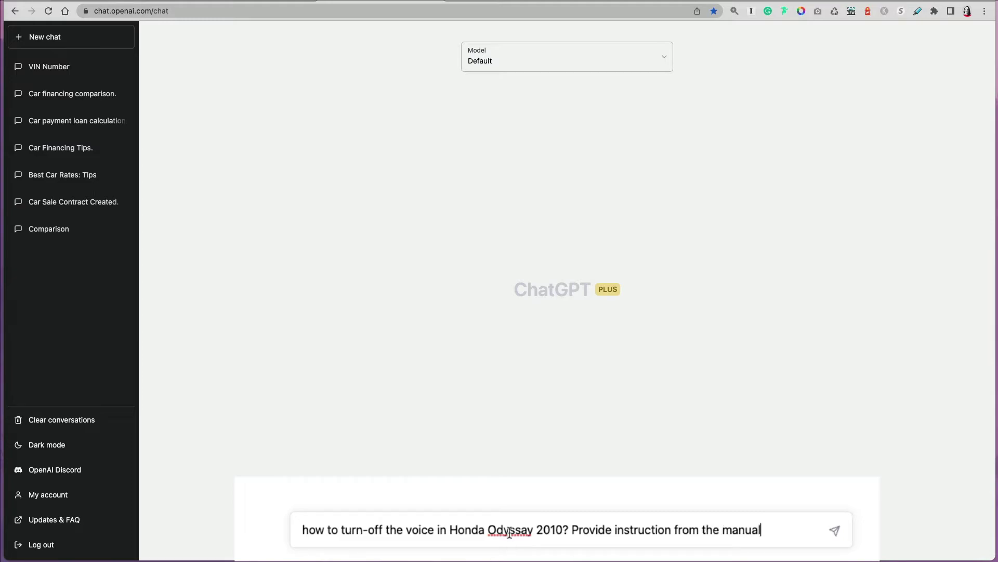
right_click(509, 529)
left_click(549, 470)
key("Return")
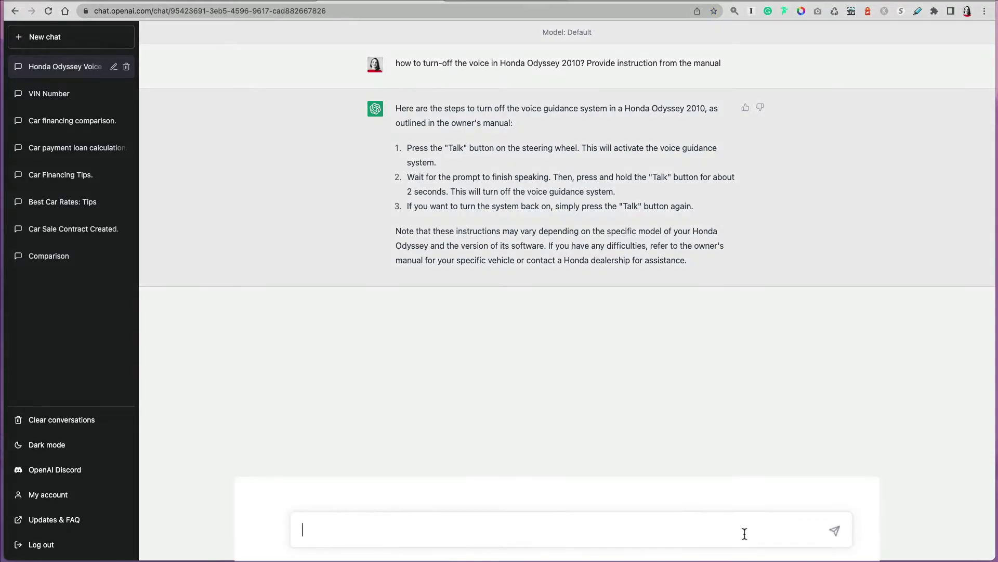
Ask whether the pasted box dimensions fit in the trunk of a 2018 Nissan Altima.
type("can i fit the following ")
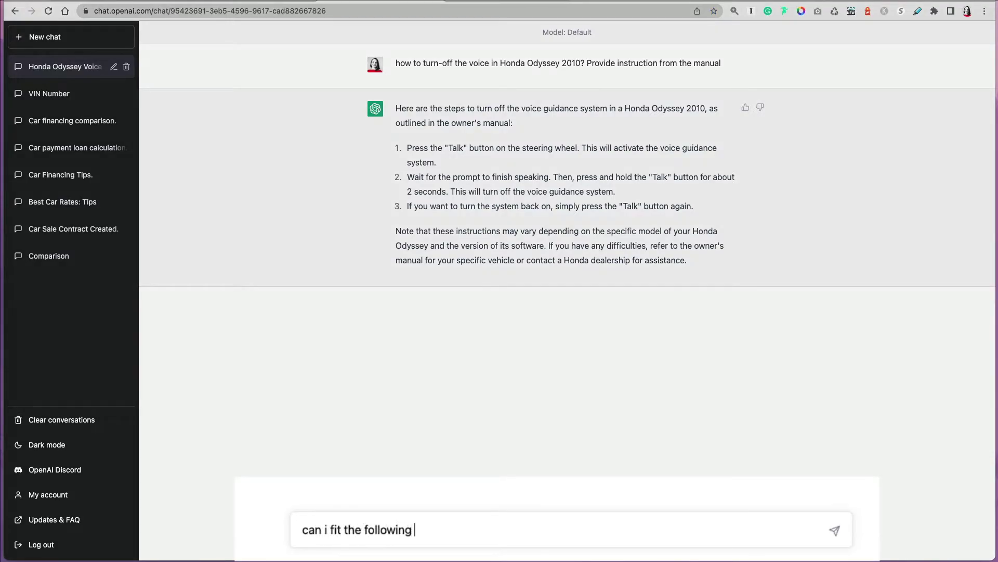
type("box into the trunk of my 2018 Nissan Altima?")
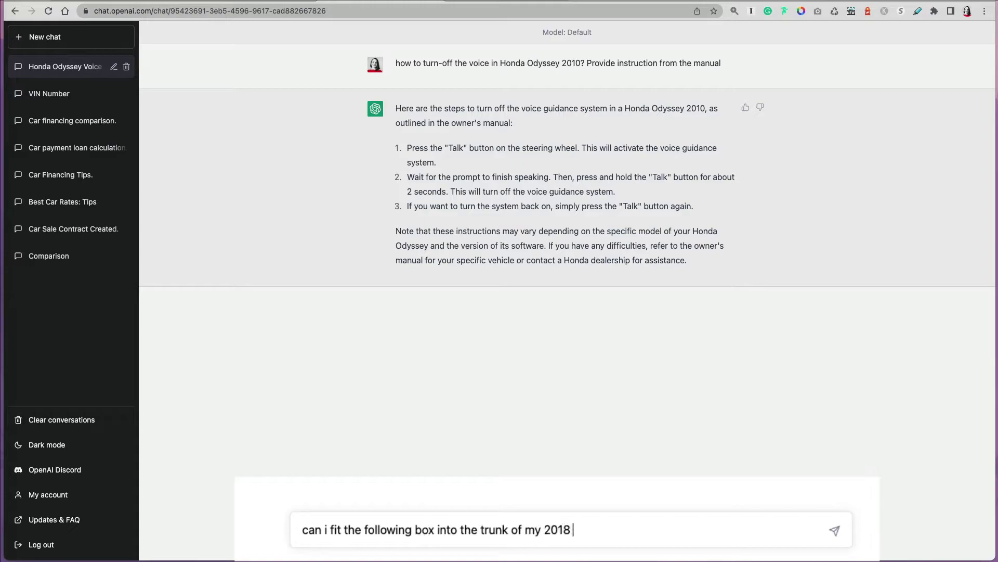
type("Width: 33 ¼ \"  Height: 4 ¼ \"  Length: 82 ¼ \"  Weight: 63 lb 0 oz  Package(s): 1")
key("Return")
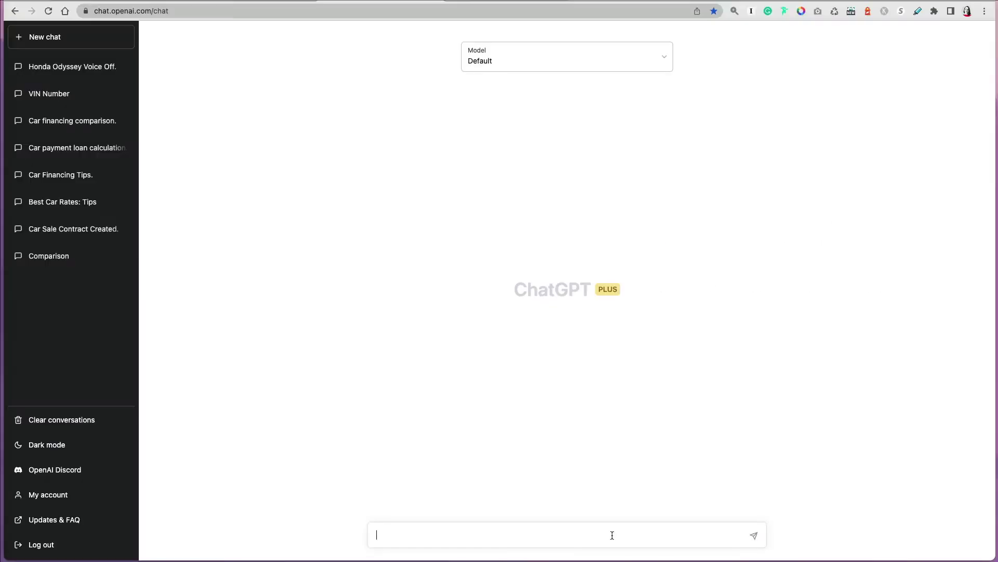
Ask for the average maintenance cost of a 2022 Subaru Outback in Florida.
left_click(614, 533)
type("what is an av")
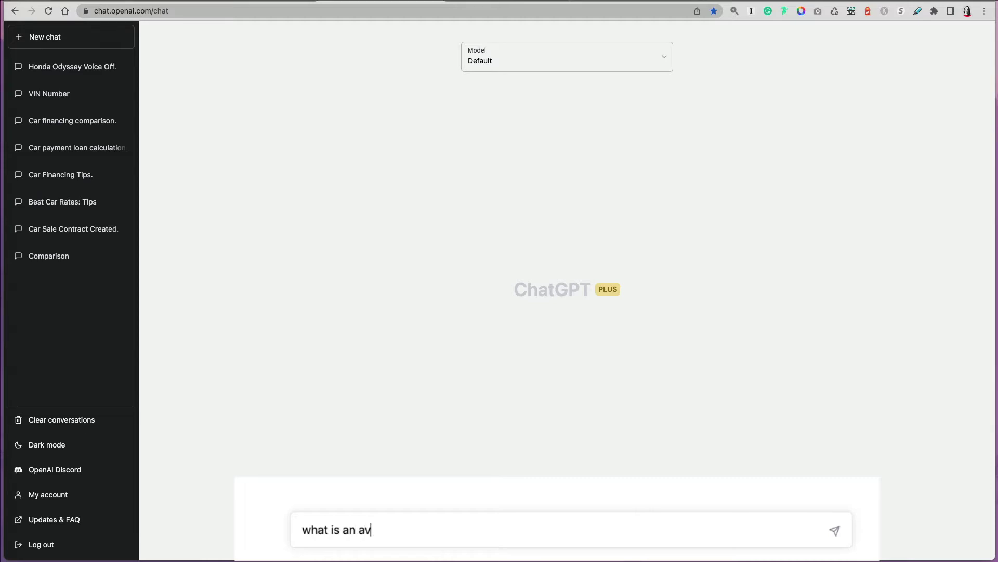
type("erage car mainten")
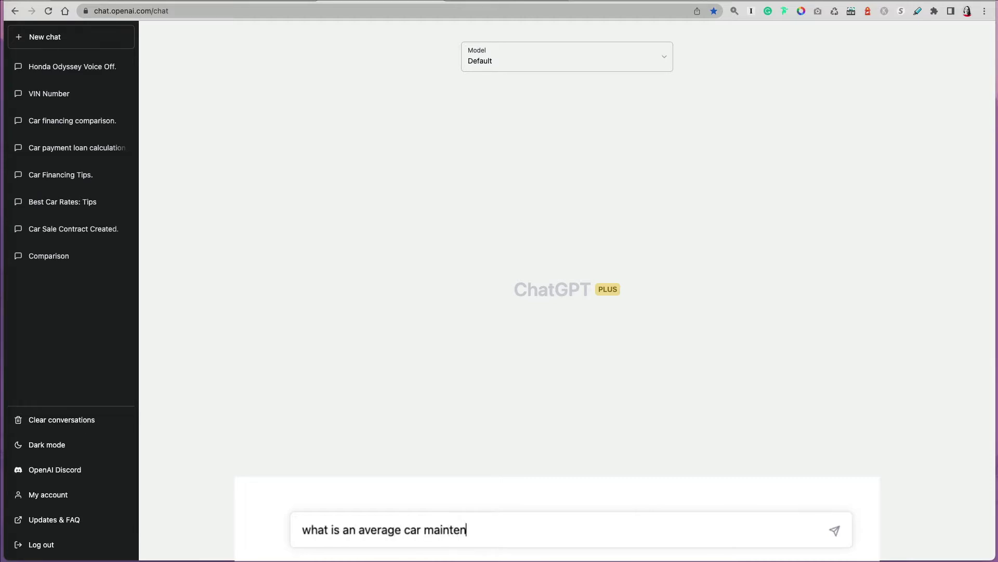
type("ance cost on 20")
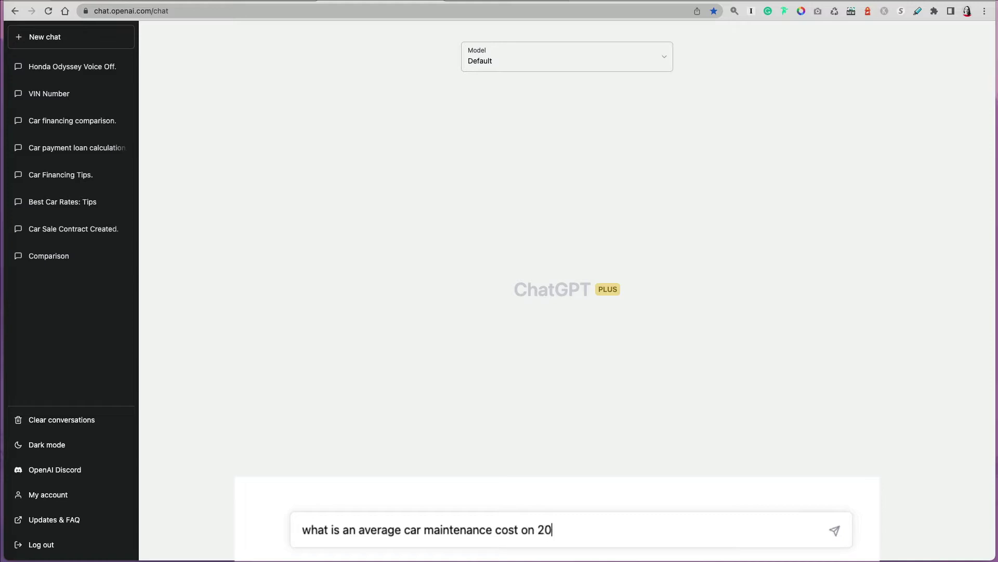
type("22 Subaru Outback")
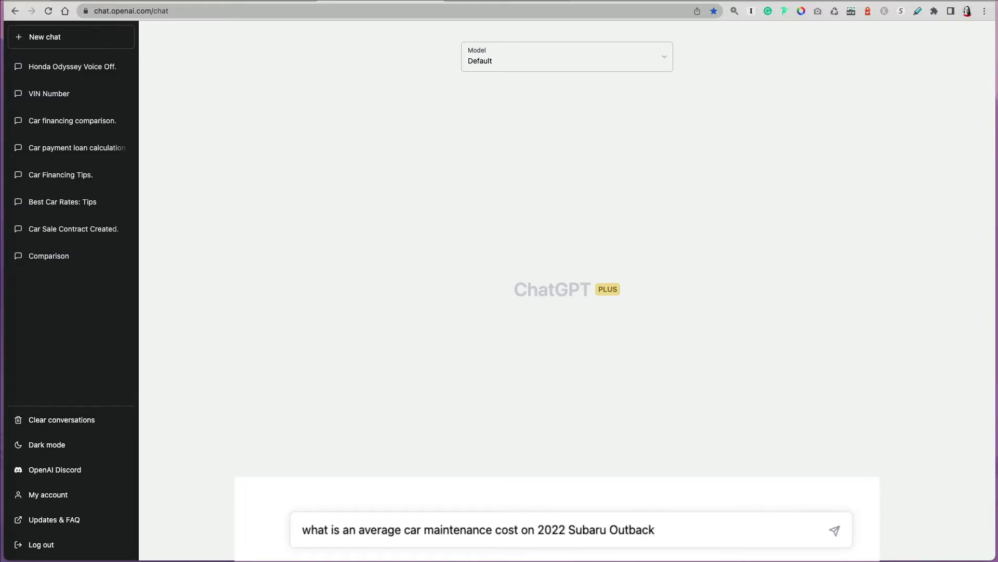
type(" in Florida")
key("Return")
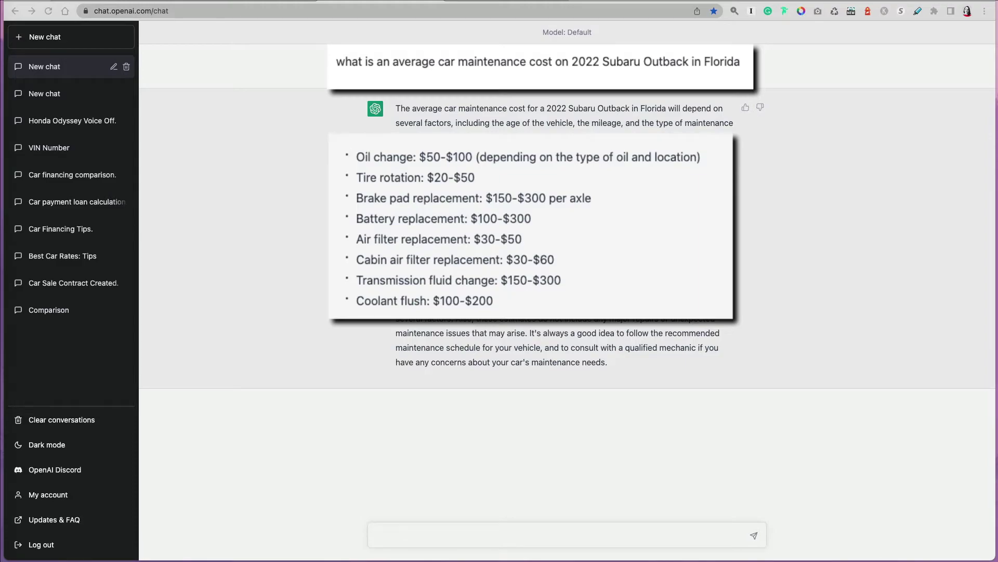
Ask about required maintenance for a 2018 Hyundai Tucson and scroll back to the answer's start.
type("what is r")
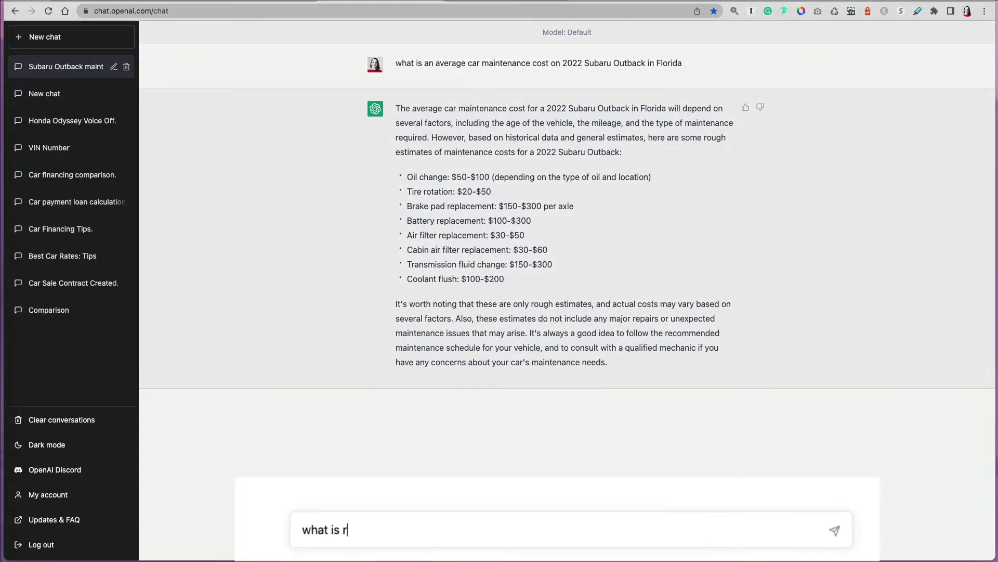
type("equired main")
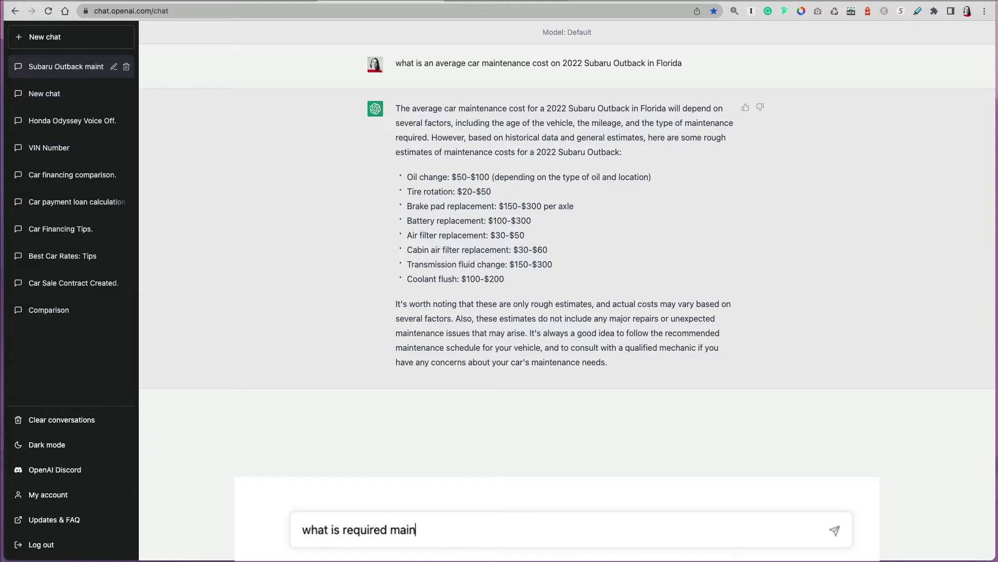
type("tenance for H")
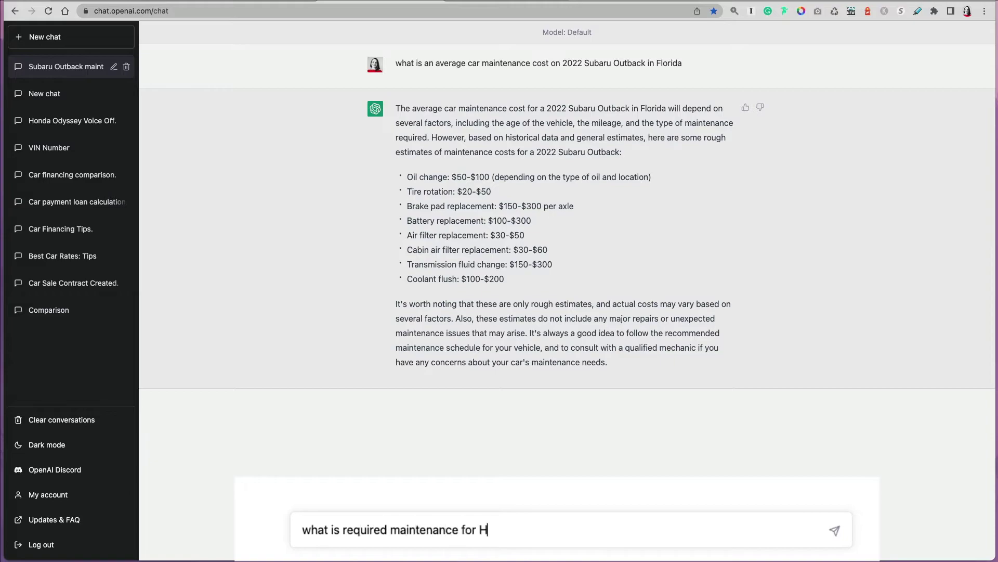
type("yundai Tucson 2")
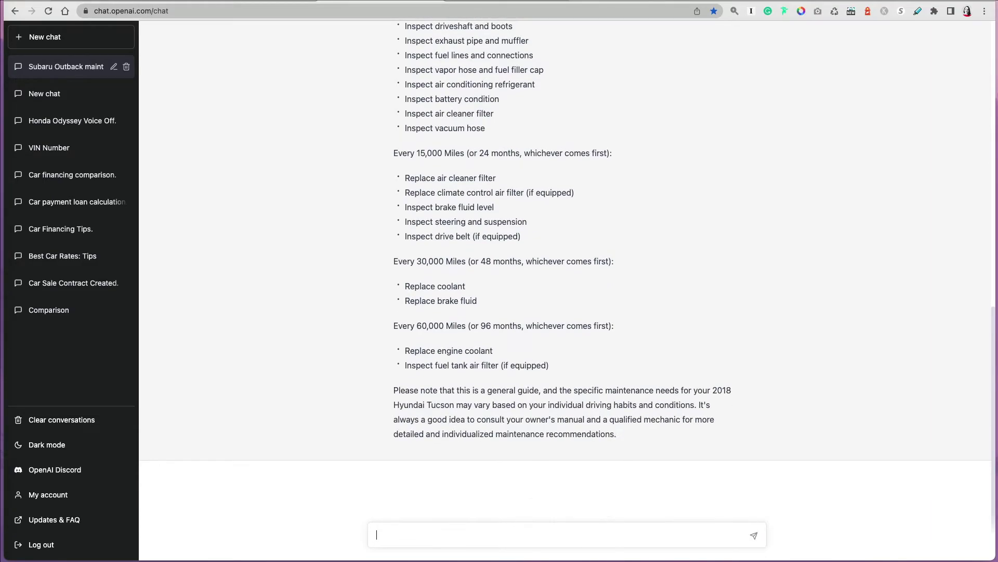
scroll(973, 366, "up", 5)
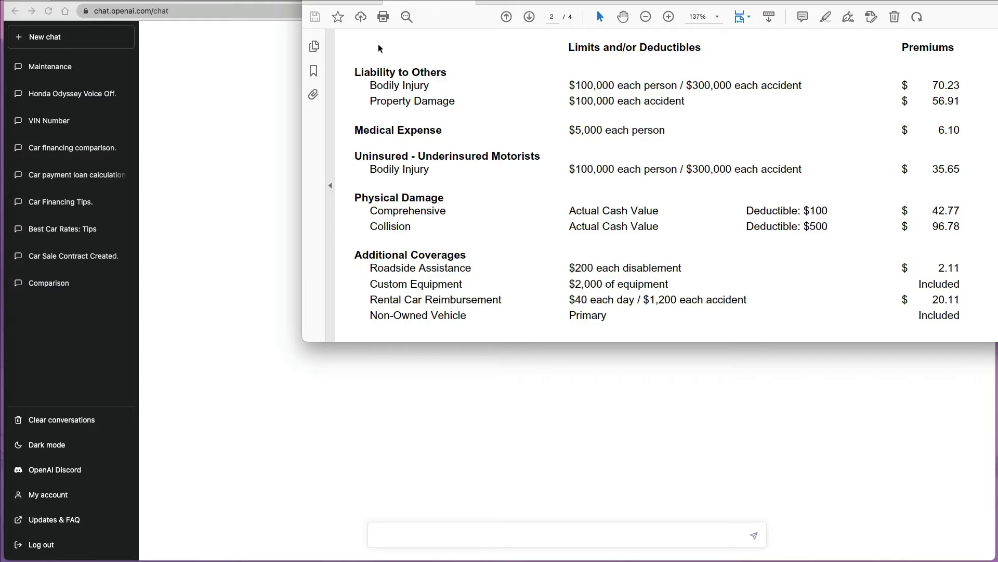
Select the insurance quote's full coverage and premiums table, then switch back to ChatGPT.
mouse_move(960, 319)
left_mouse_down()
mouse_move(500, 157)
mouse_move(489, 67)
mouse_move(345, 75)
left_mouse_up()
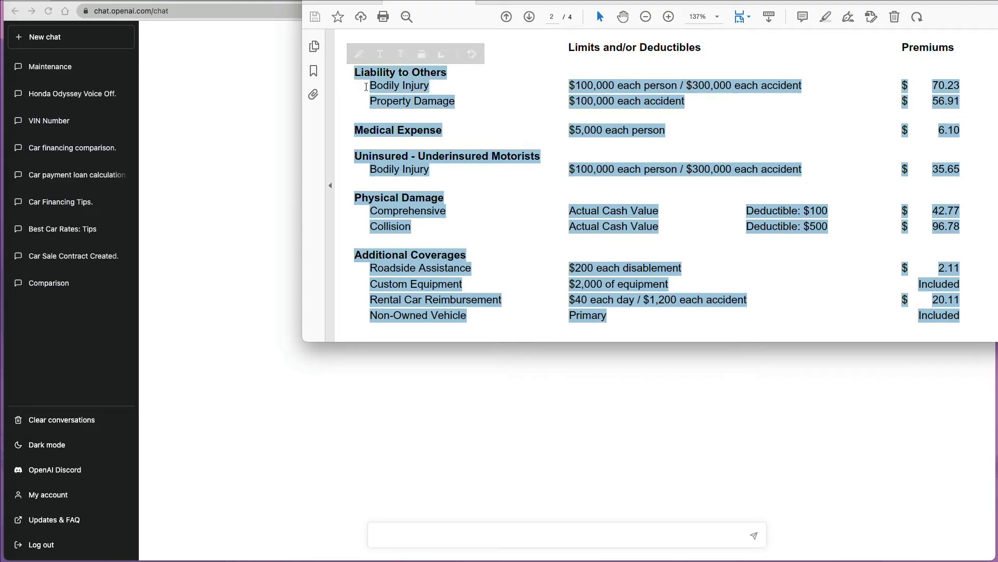
left_click(596, 535)
Request a text-table comparison of two car insurance quotes, pasting quote 1 and quote 2.
type("com")
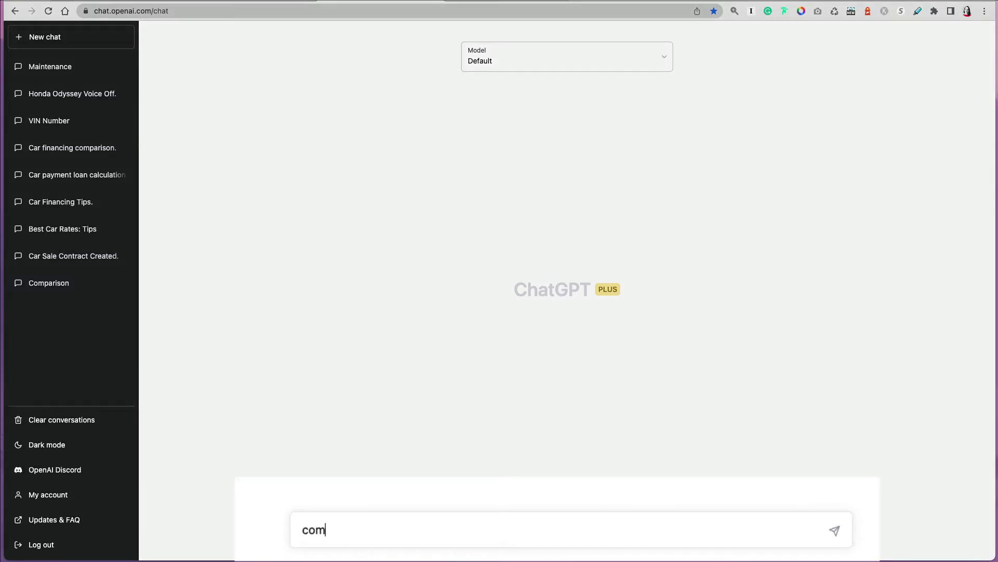
type("pare two car insurance quot")
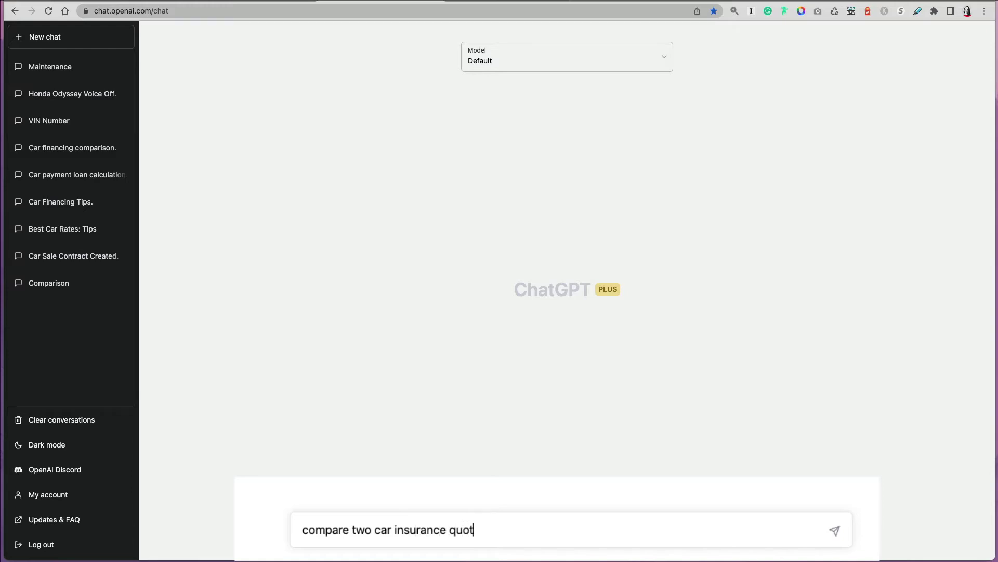
type("es, then put it in ")
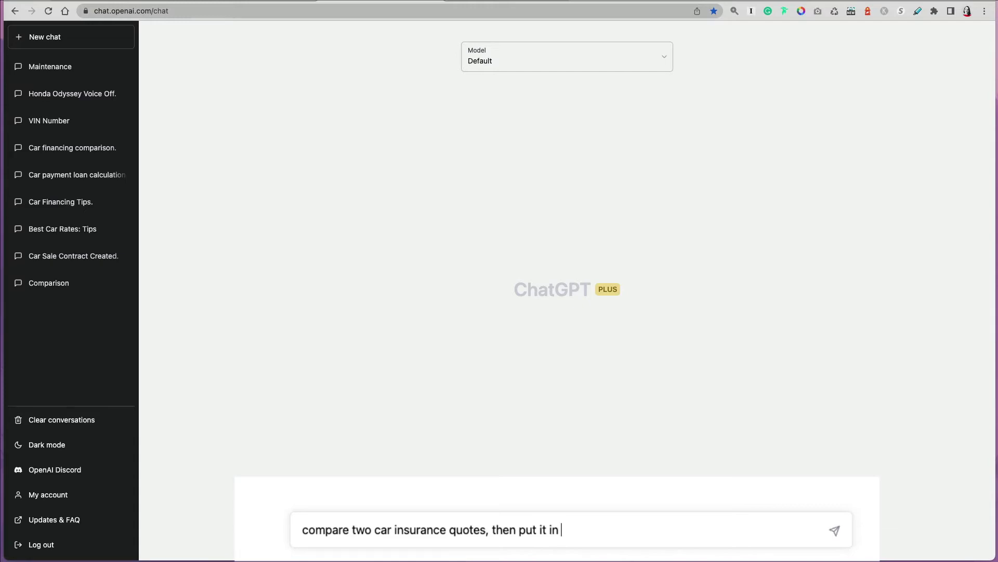
type("a text table. 1)")
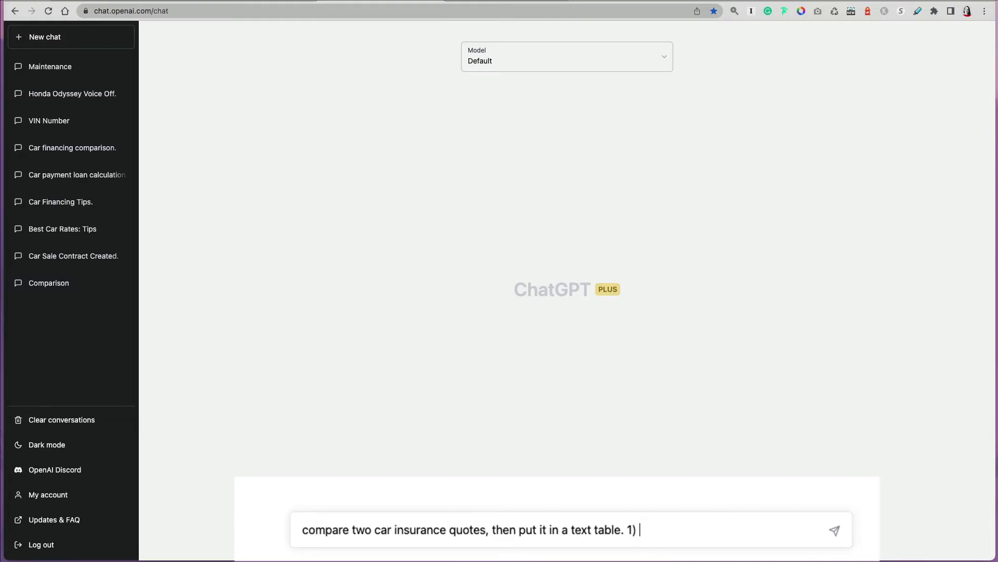
key("super+v")
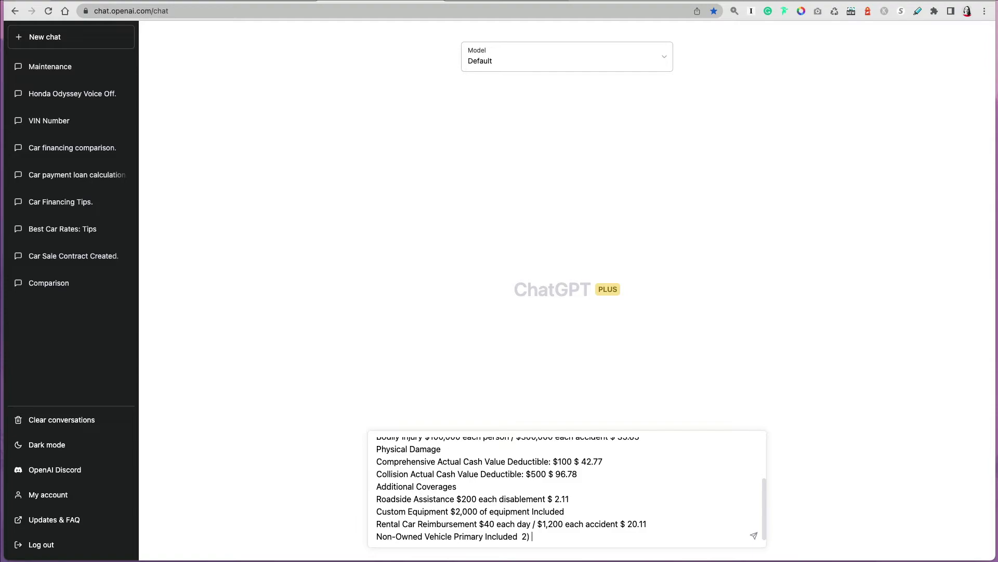
type("Liability to Others Bodily Injury $100,000 each person / $300,000 each accident $ 68.45 Property Damage $100,000 each accident $ 50.20 Medical Expense $5,000 each person $ 4.00 Uninsured - Underinsured Motorists Bodily Injury $100,000 each person / $300,000 each accident $ 22.64")
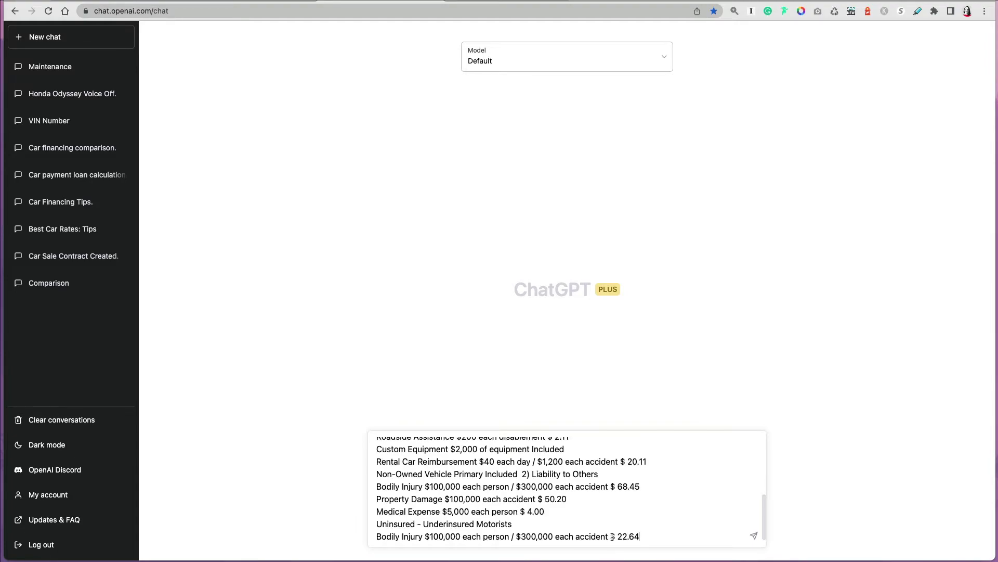
key("Return")
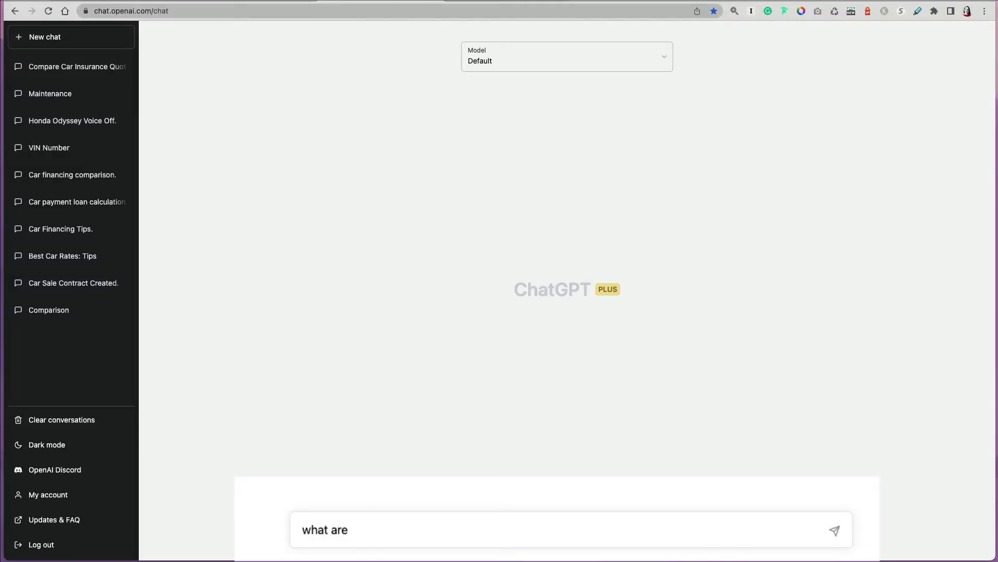
Ask about typical Ford F-Series problems, then follow up on lesser-known Tesla Model Y issues.
type(" the typical problems with Ford F")
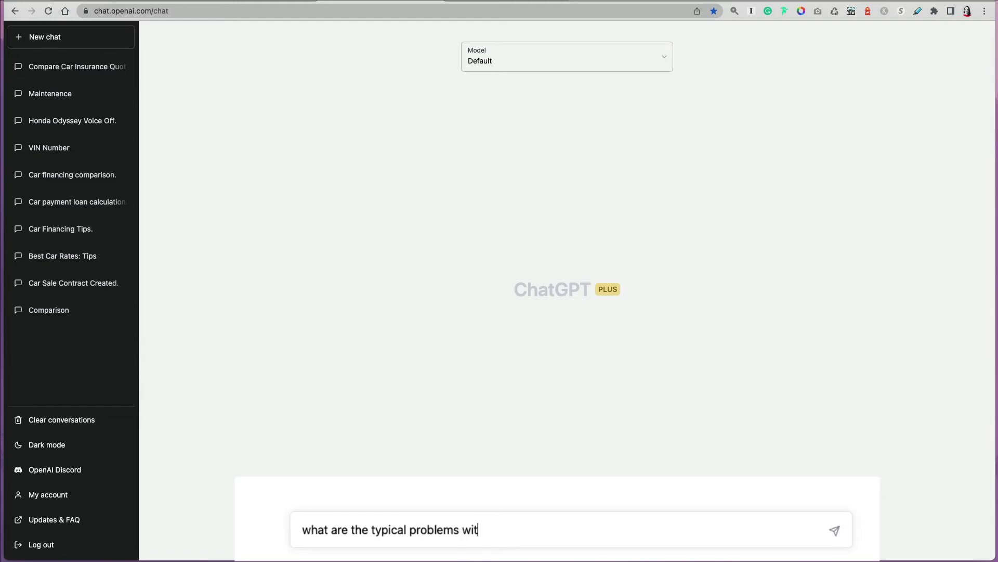
type("-Series?")
key("Return")
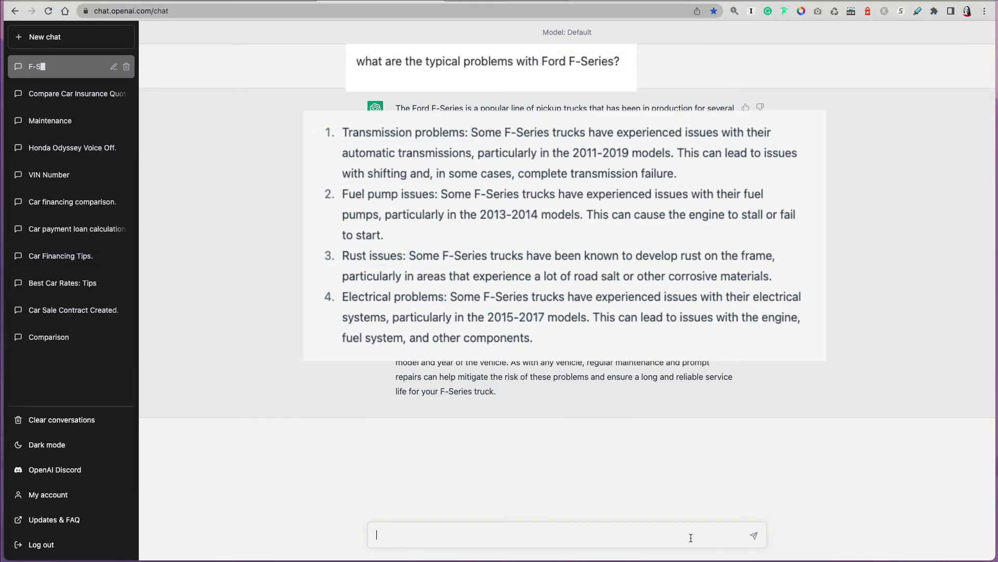
type("less known issues")
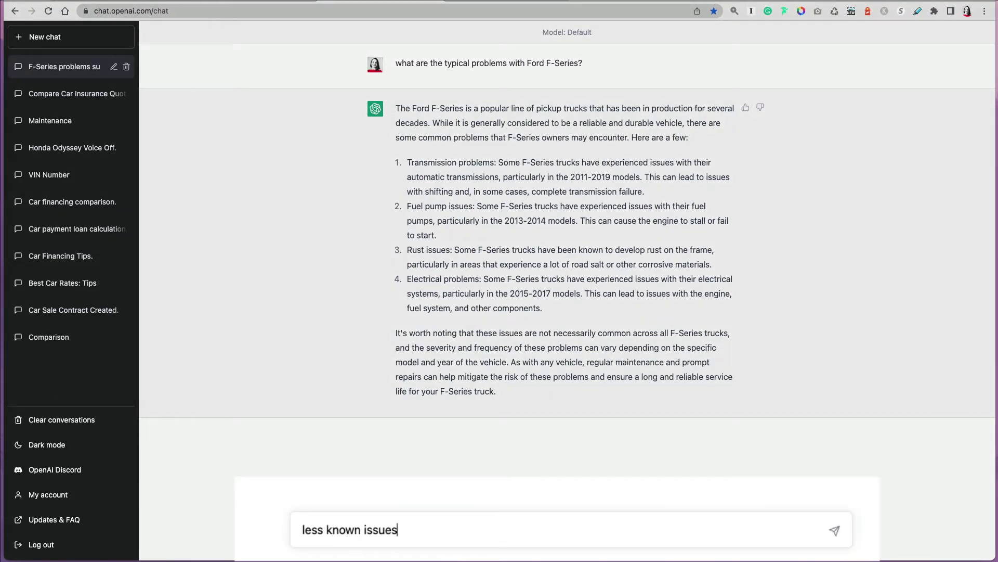
type(" with Tesla Model Y")
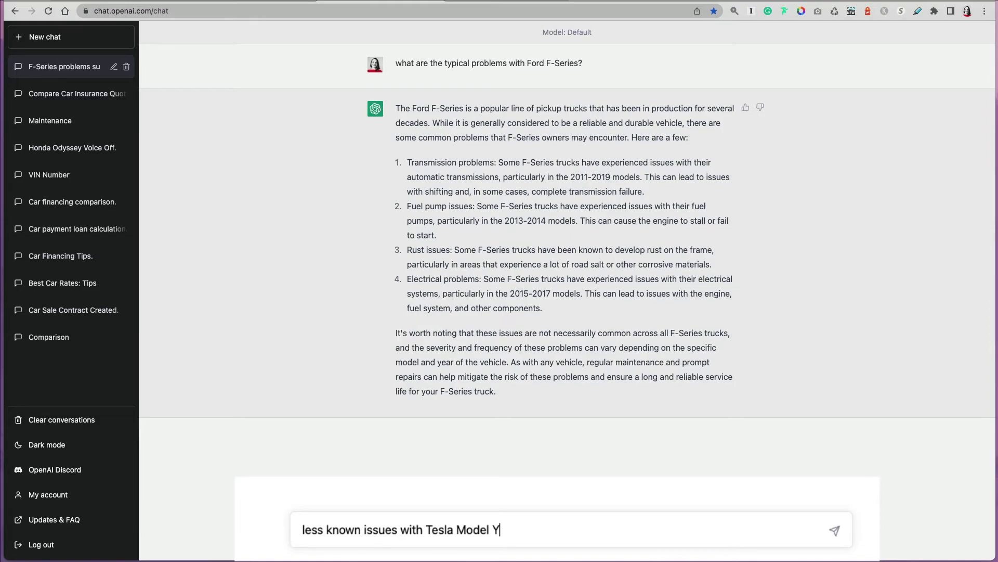
key("Return")
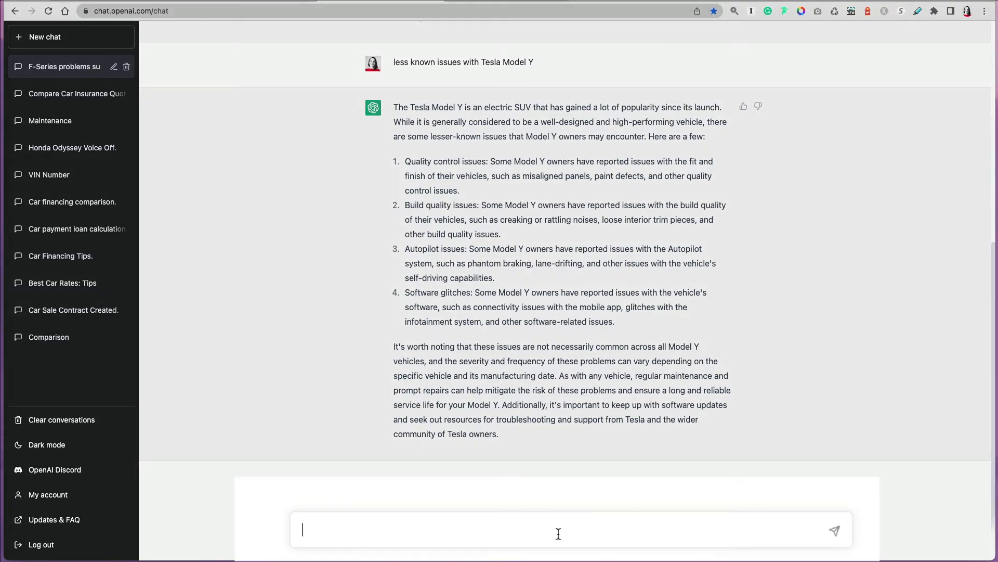
Ask what to do and not do when a car is overheating, as simple bullet points.
type("what should i do ")
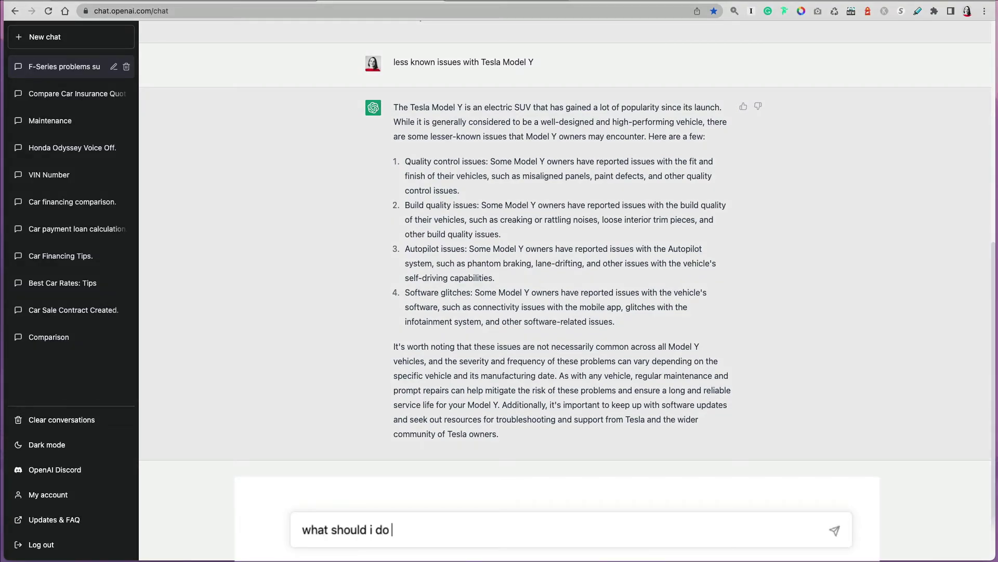
type(" and not do when my ")
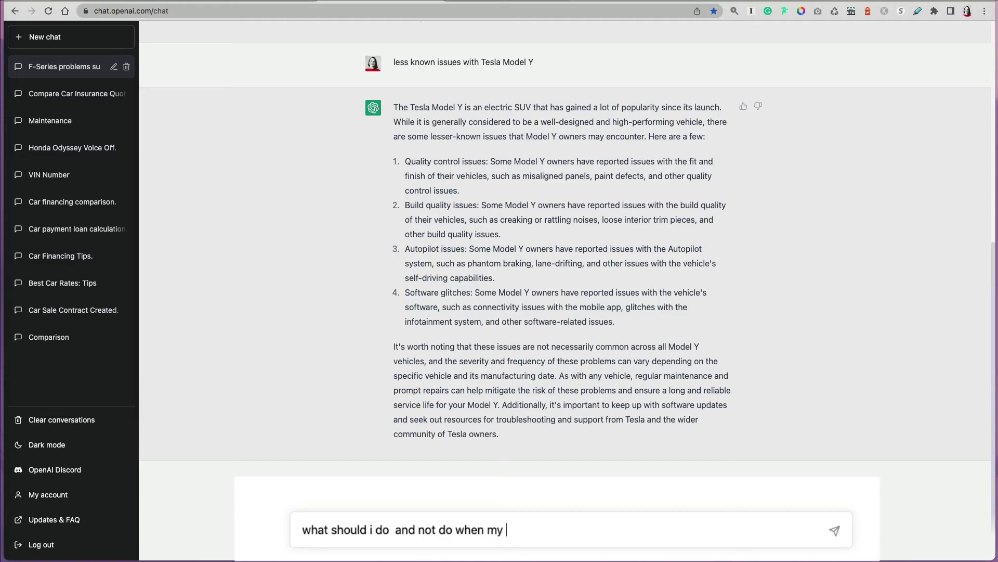
type("car is overheading.")
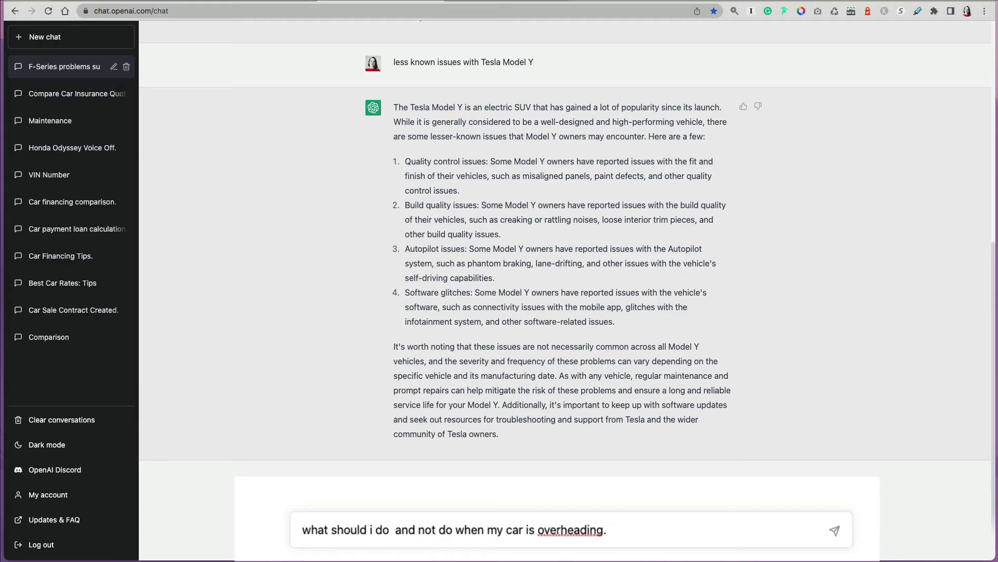
key("BackSpace")
key("BackSpace")
key("BackSpace")
key("BackSpace")
key("BackSpace")
type("ting. give me ")
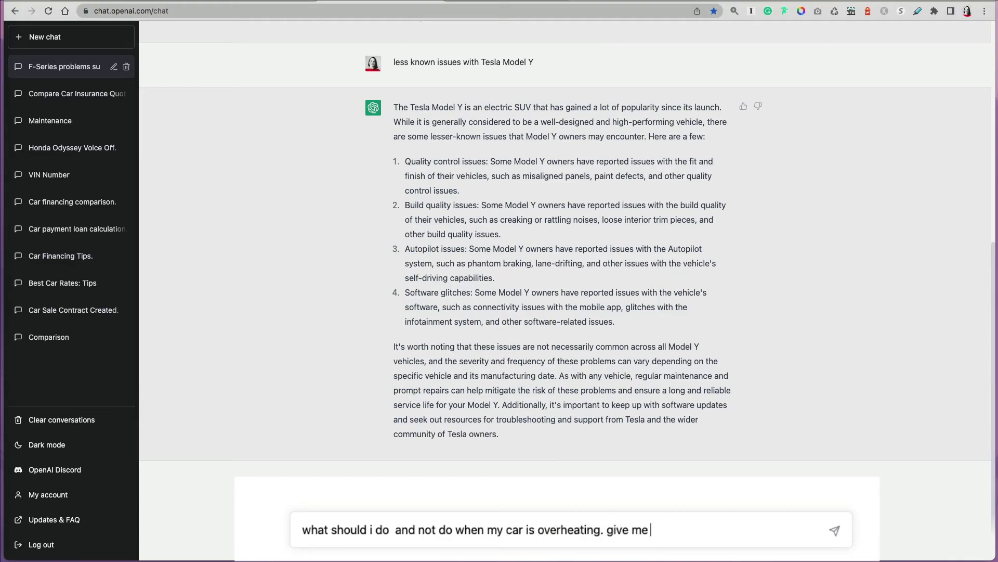
type("bullet point simple an")
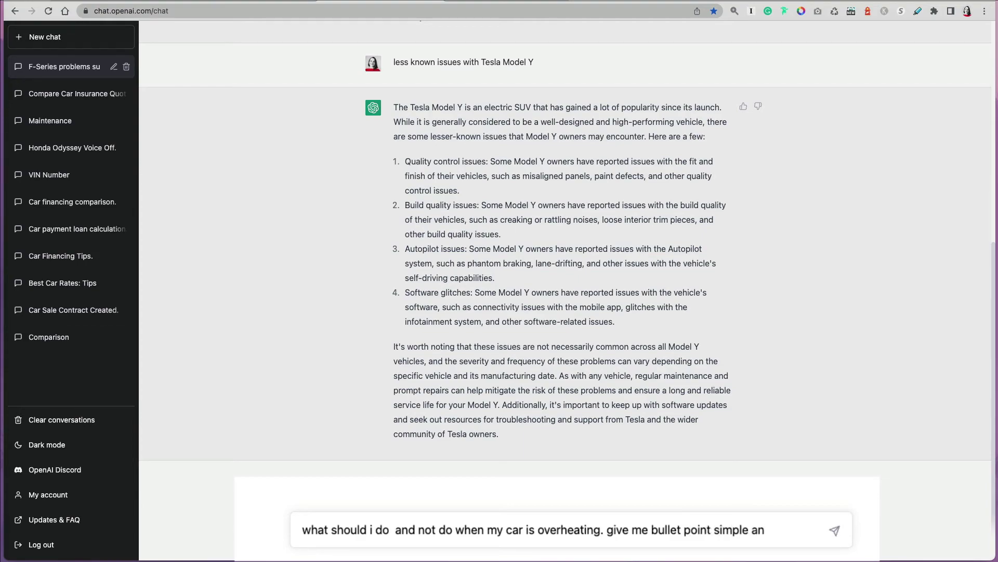
key("BackSpace")
key("BackSpace")
type("points")
key("Return")
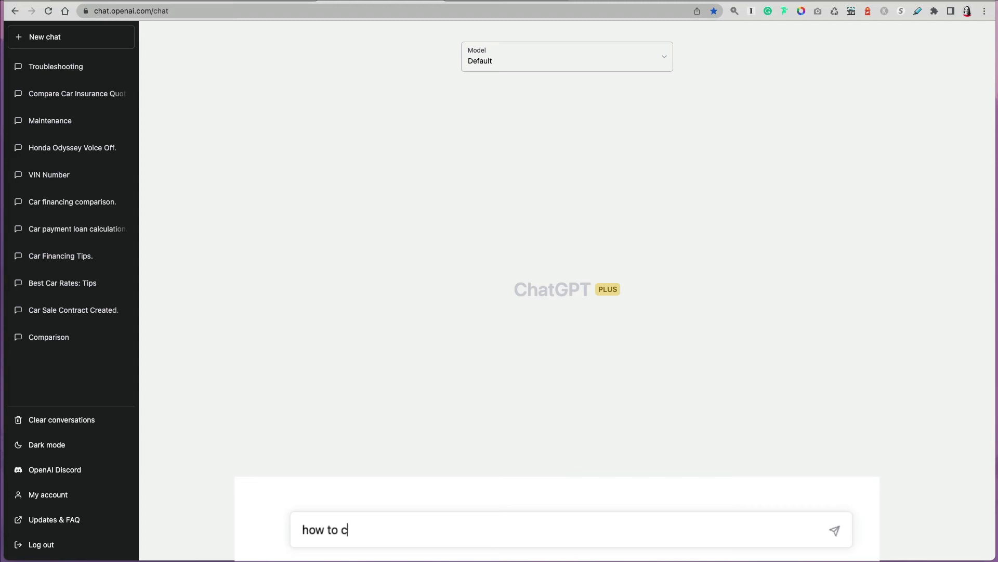
Ask how to contest a parking ticket in Dallas, Texas, Parker county.
type("t parking tic")
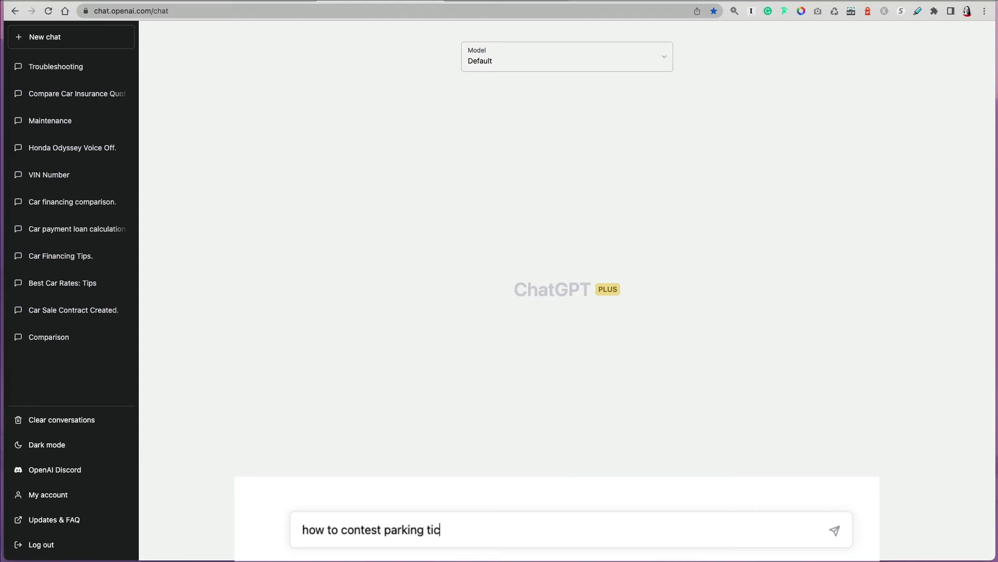
type("ket in Dallas")
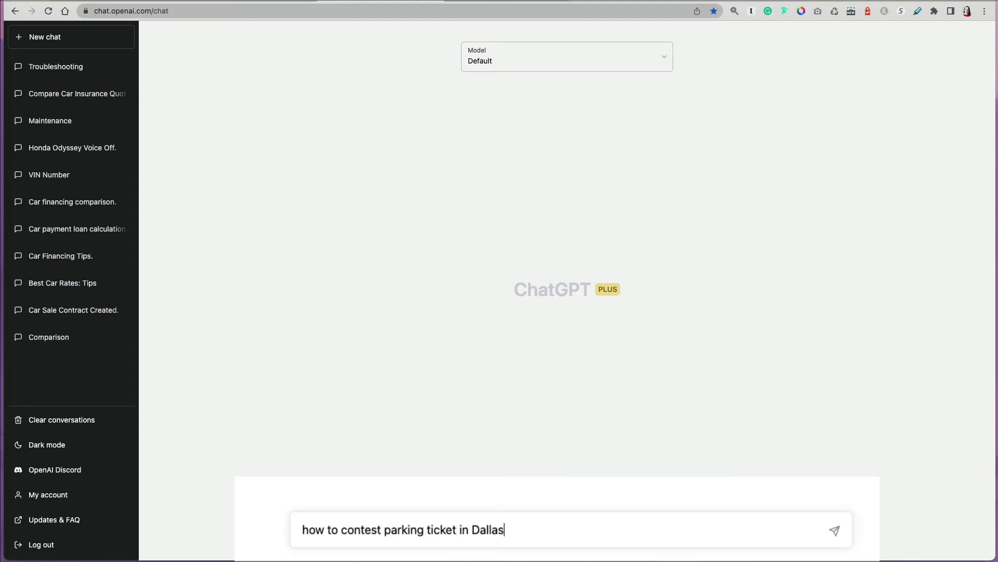
type(", Texas, Parker c")
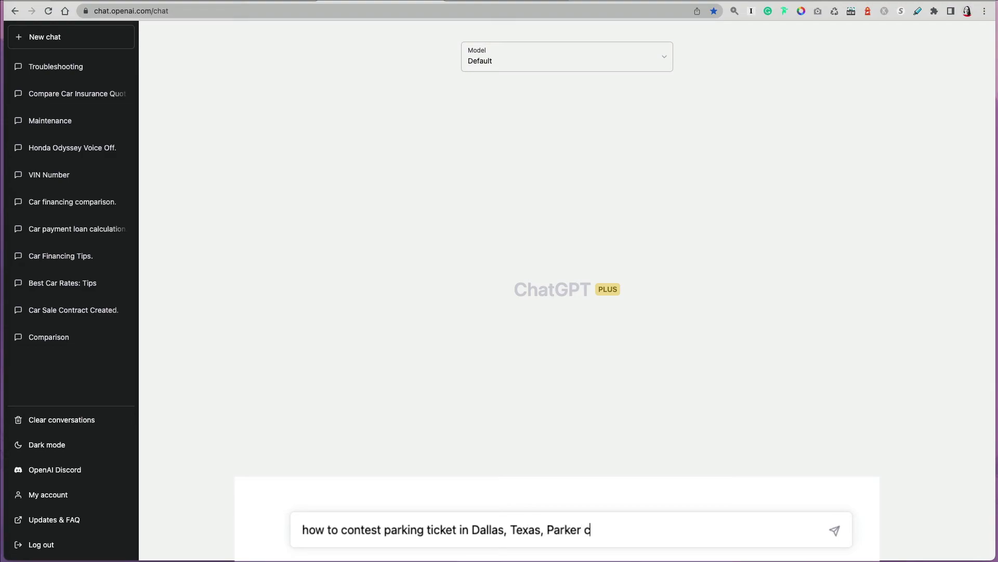
type("ounty?")
key("Return")
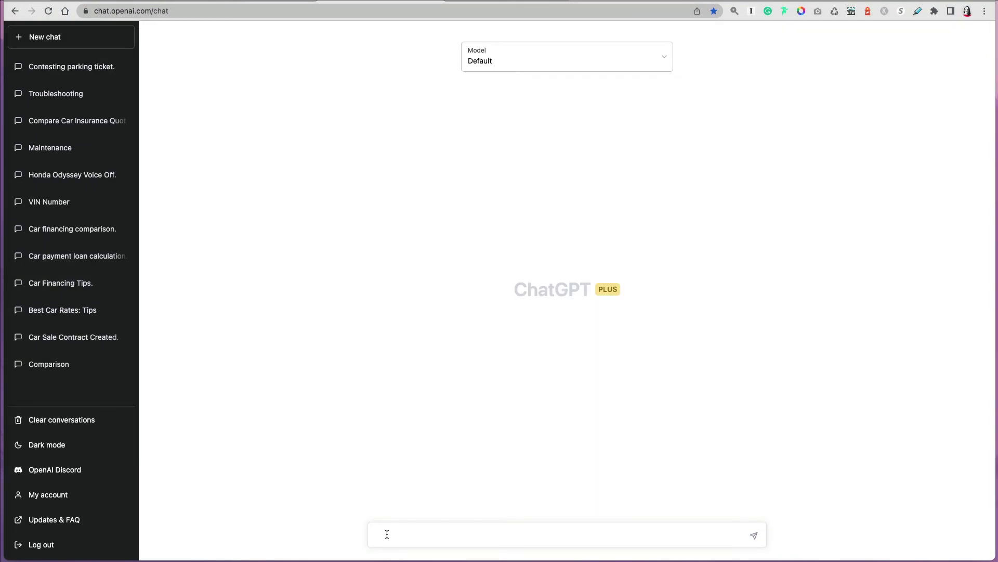
Begin a letter request contesting two parking tickets issued within 15 minutes by different policemen.
type("write a letter tonc")
key("BackSpace")
key("BackSpace")
key("BackSpace")
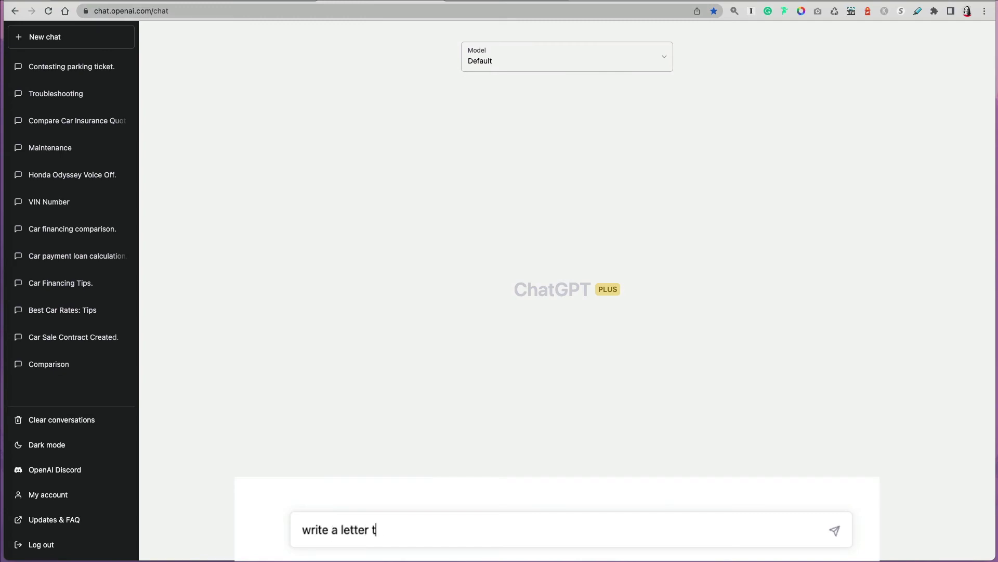
type("o contest a parking ticket.")
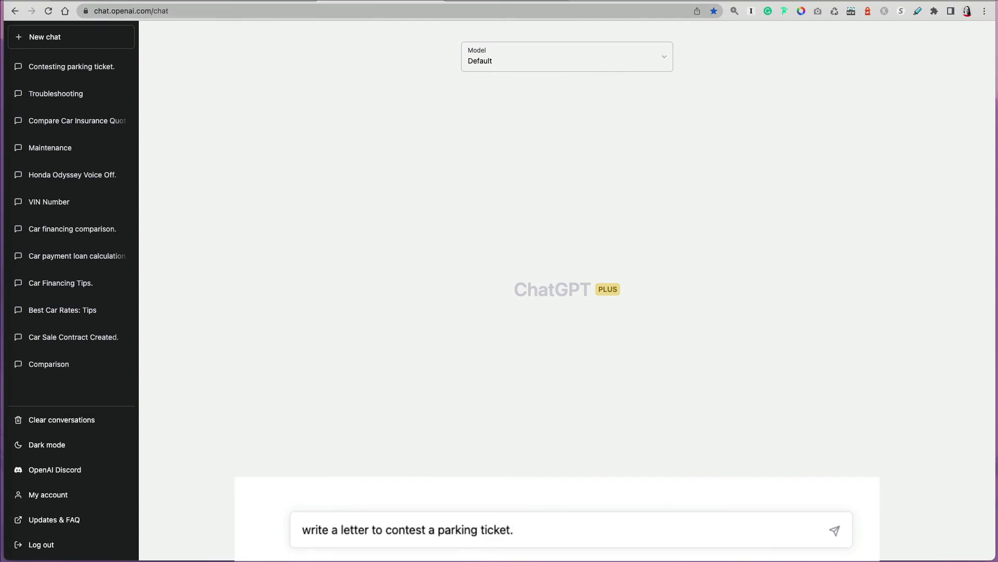
type(" I received two tickets for the")
key("BackSpace")
key("BackSpace")
key("BackSpace")
key("BackSpace")
type("I received two tickets fo")
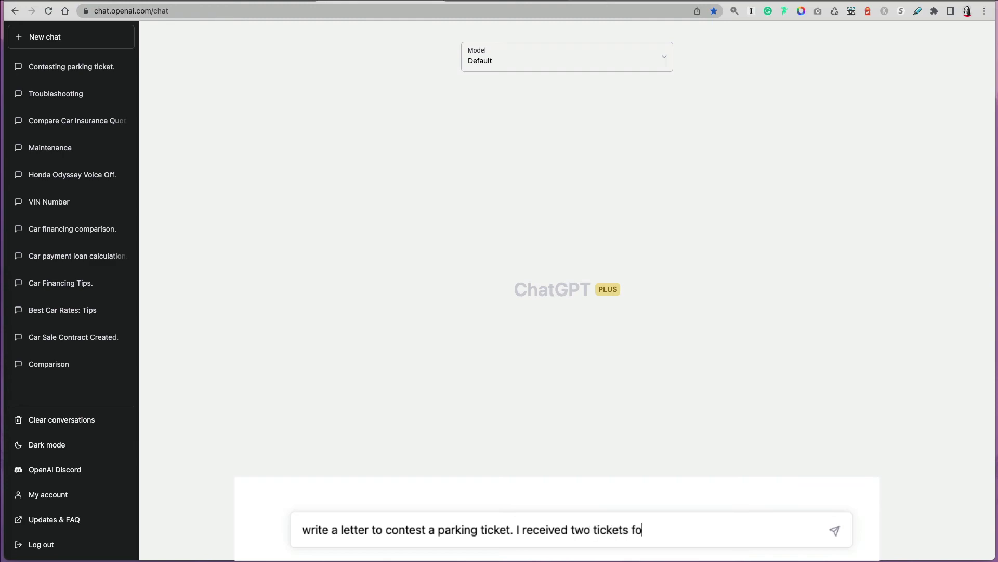
type("r the same parking within 1")
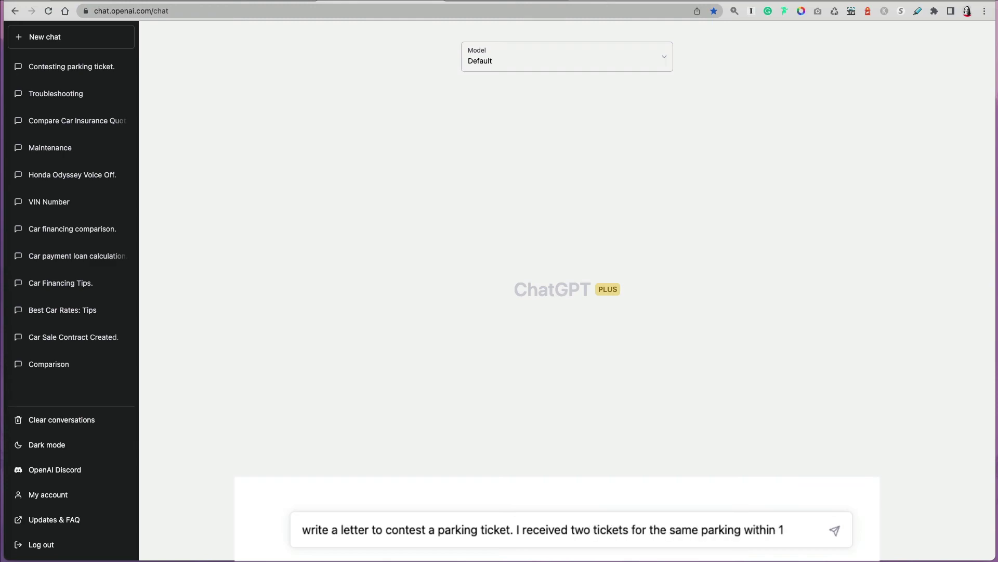
type("5 minutes on teh")
key("BackSpace")
key("BackSpace")
type("he same day. ")
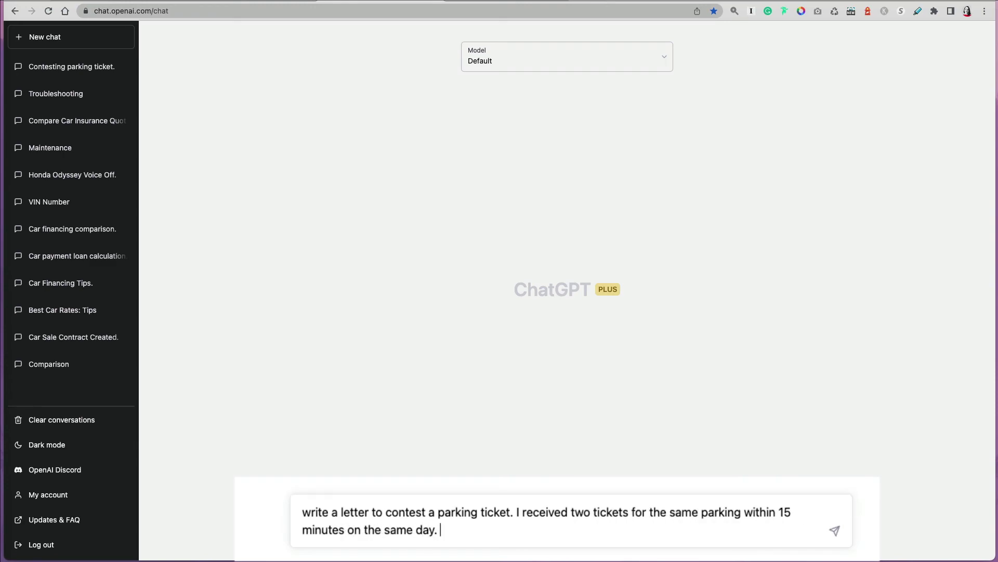
type("the tickets were issued by diff")
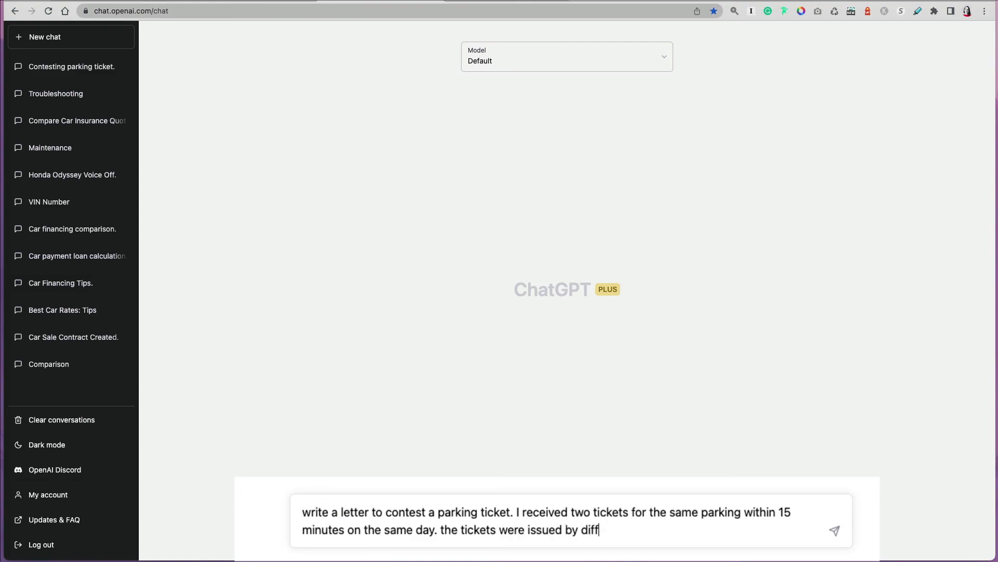
type("erent policemen. that is a bit unf")
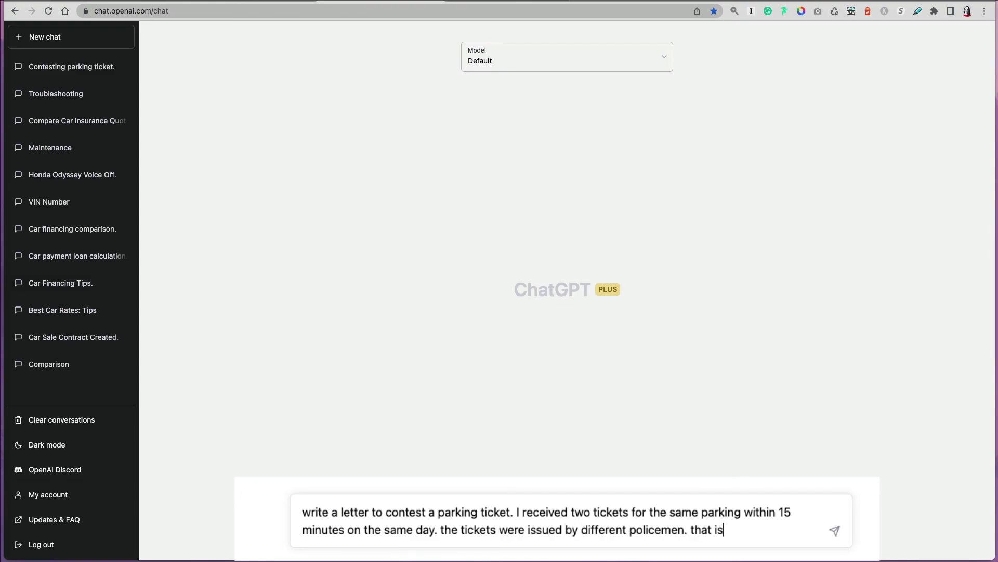
Add that parking was paid twice via mobile app and a freight-elevator wait delayed you, then send.
type("i paid for the ")
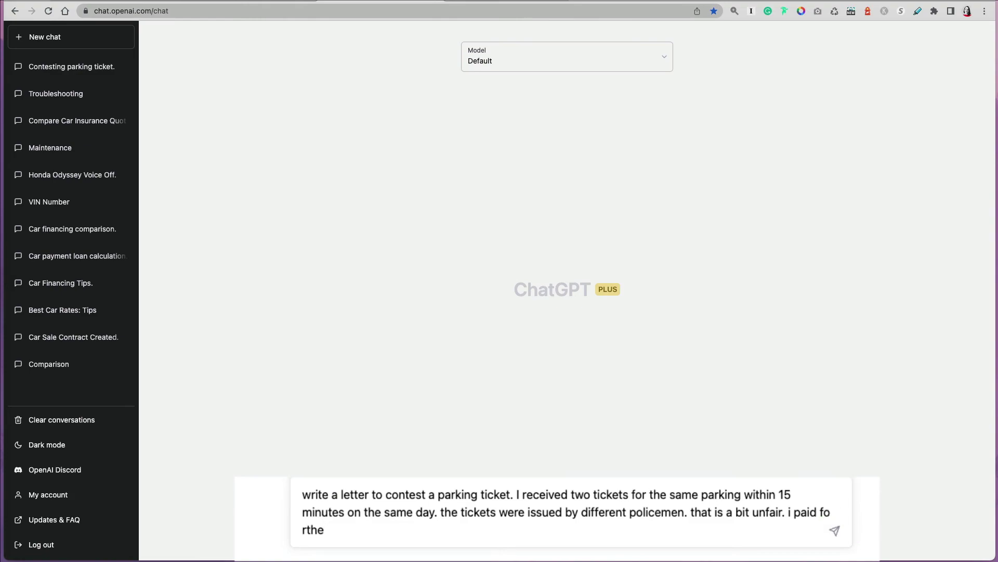
type("parking through a mibile app")
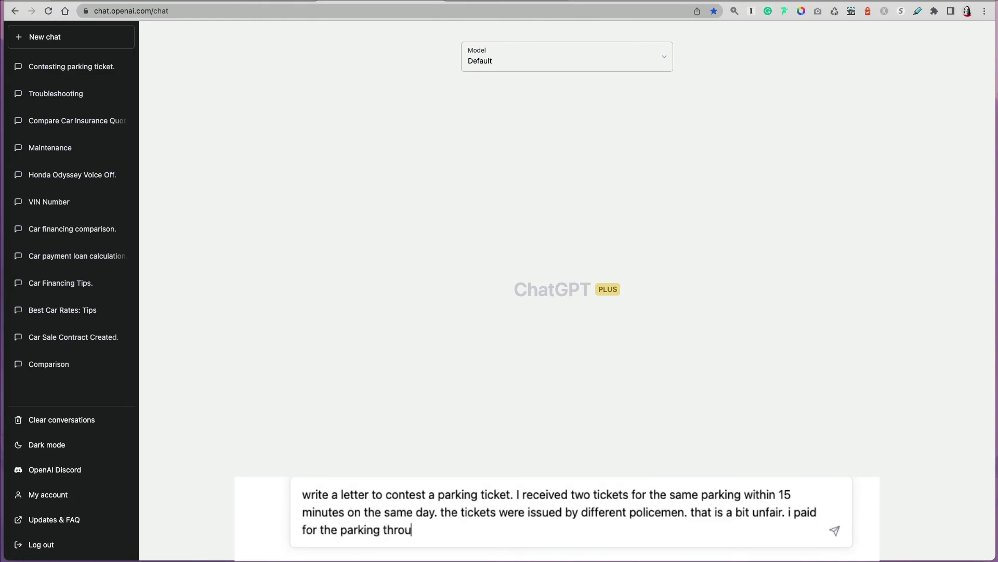
key("BackSpace")
key("BackSpace")
key("BackSpace")
key("BackSpace")
key("BackSpace")
key("BackSpace")
key("BackSpace")
key("BackSpace")
type("obile app twice during the ")
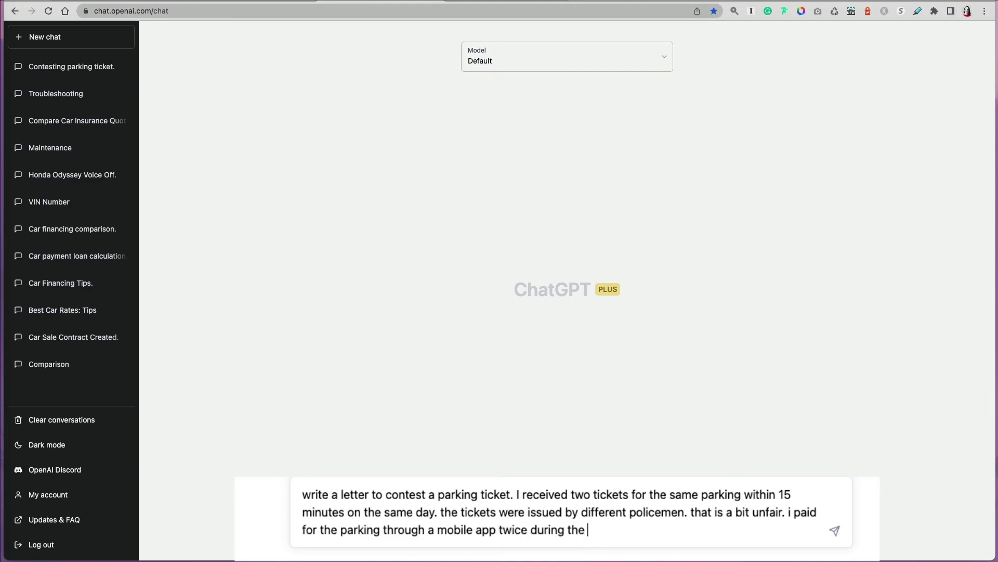
type("day. I was taking the freight elev")
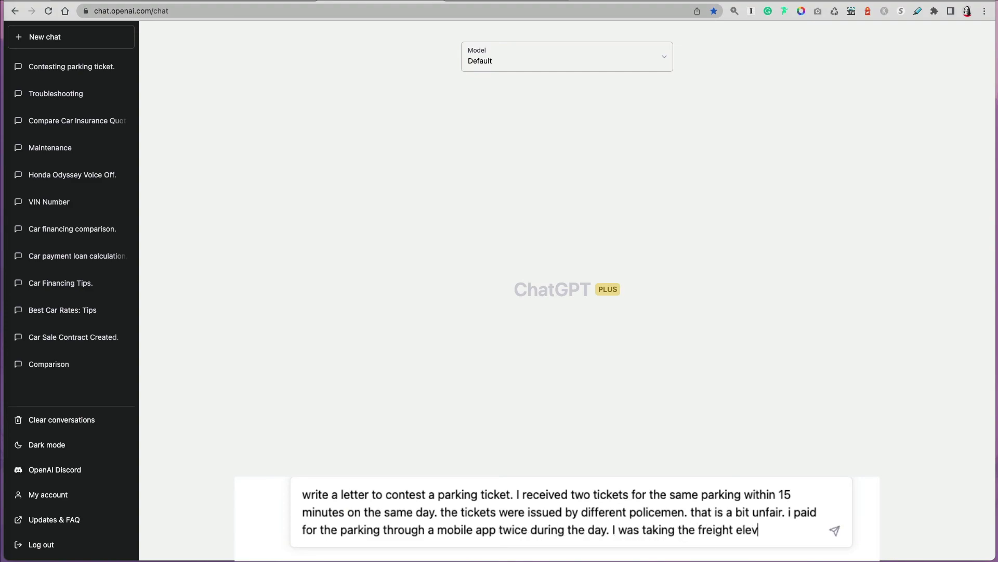
type("ator with my tools from teh")
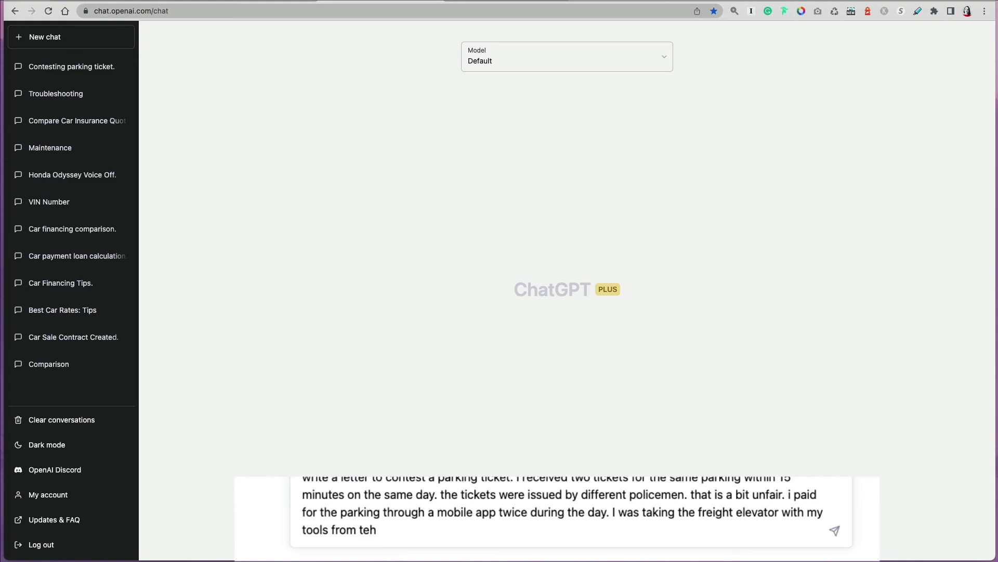
key("BackSpace")
key("BackSpace")
key("BackSpace")
type("he highrise I was working on")
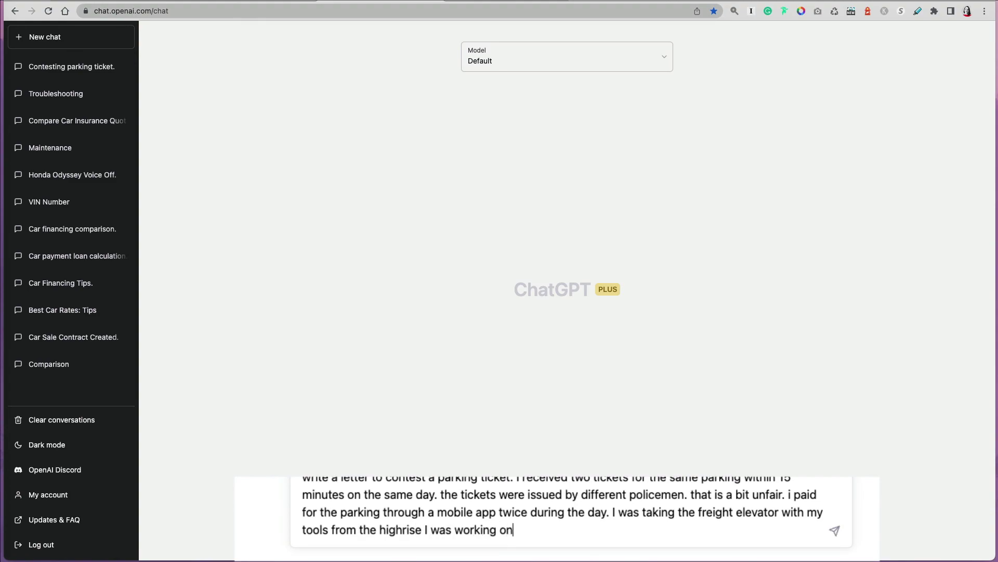
type(". there was a long wait down and I")
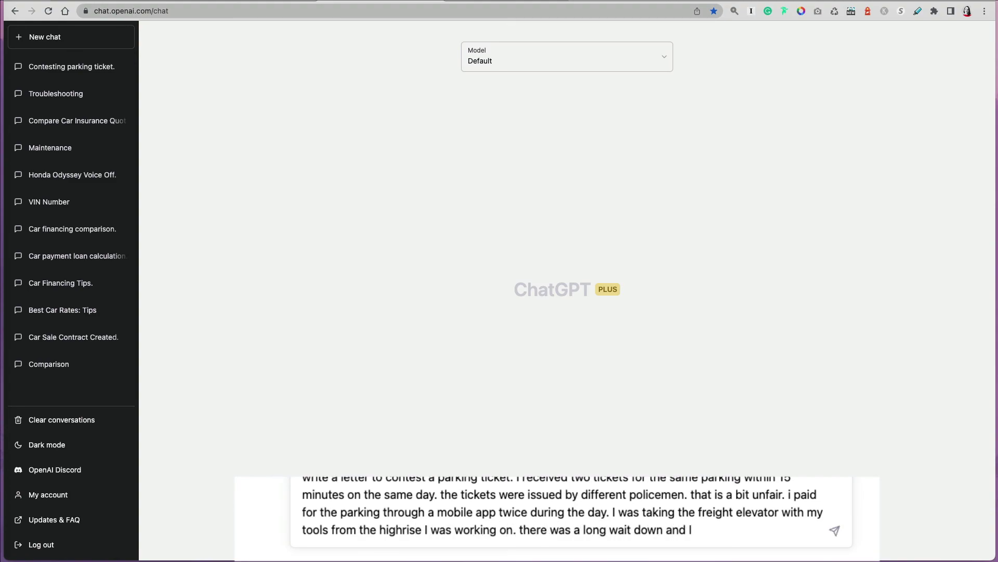
type(" was a little late getting ")
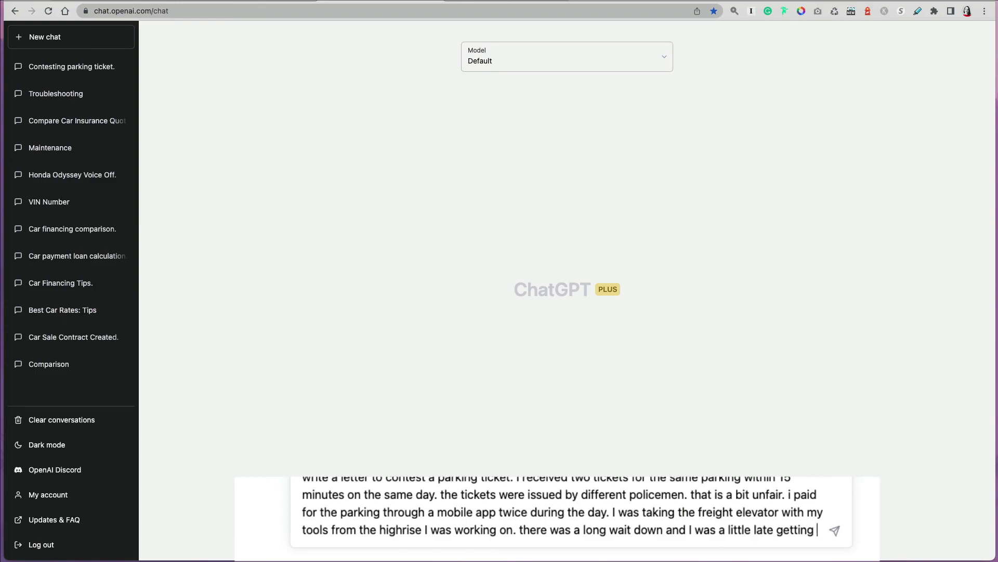
type("to my car.")
key("Return")
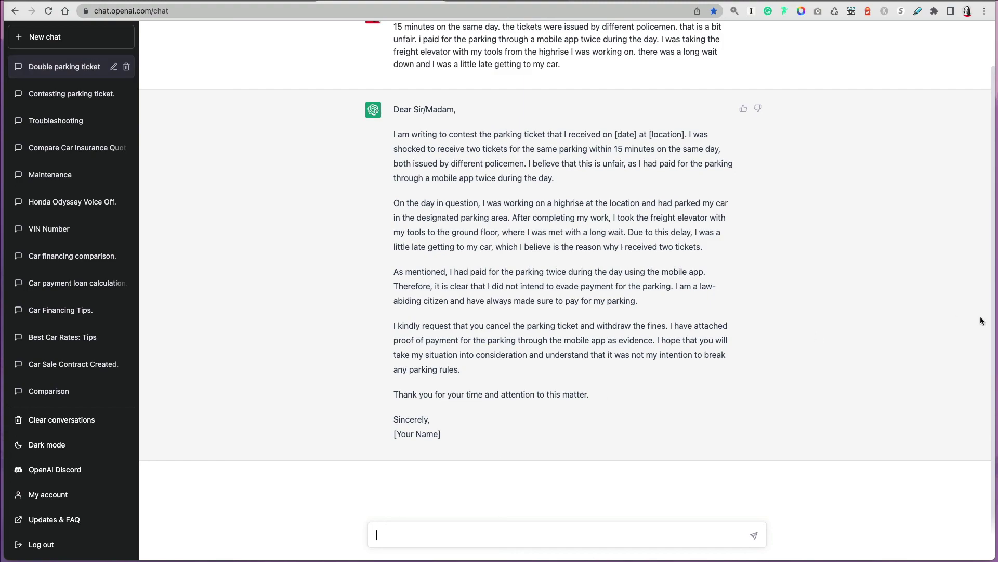
scroll(982, 321, "up", 2)
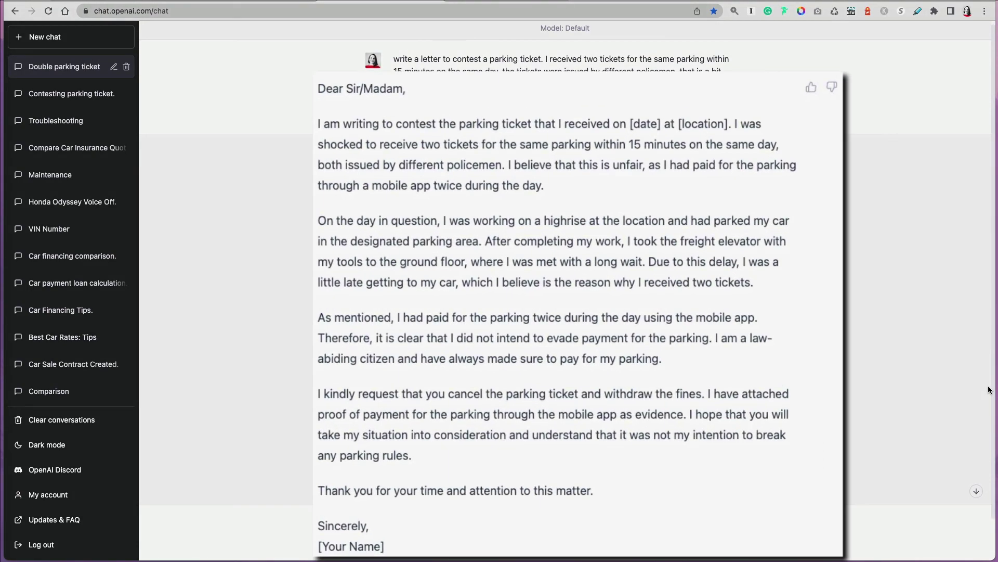